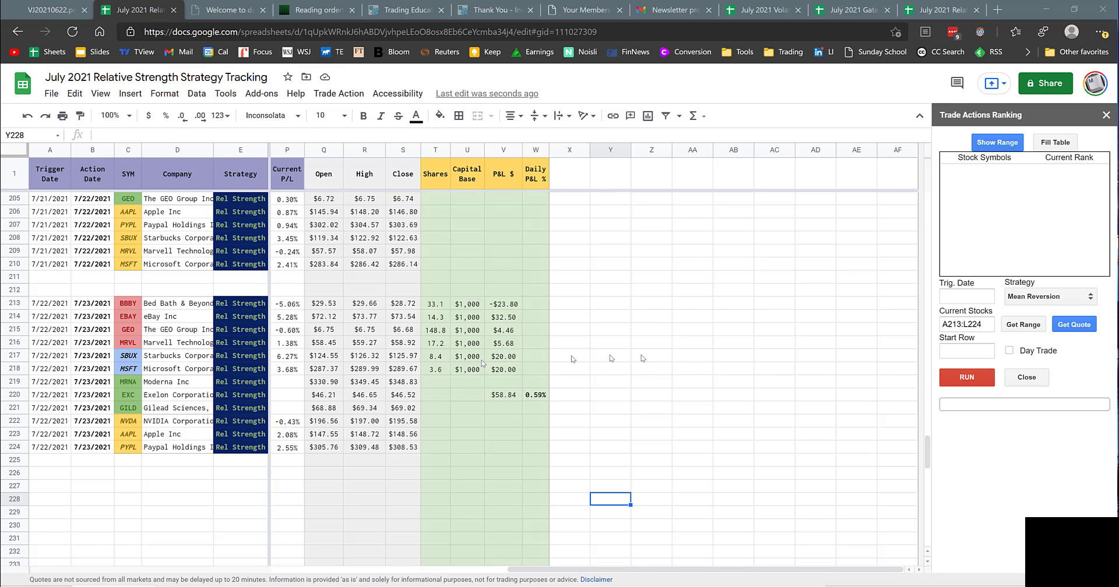
Step: Set the strategy of every 7/22/2021 trigger row, E213:E224, to Mean Reversion
left_click(226, 303)
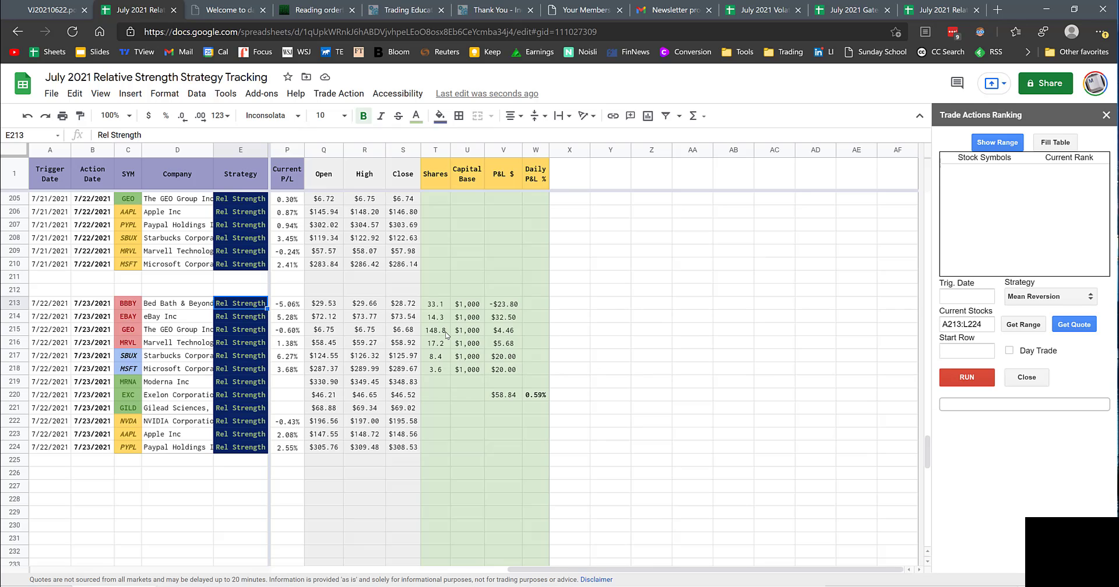
type("M")
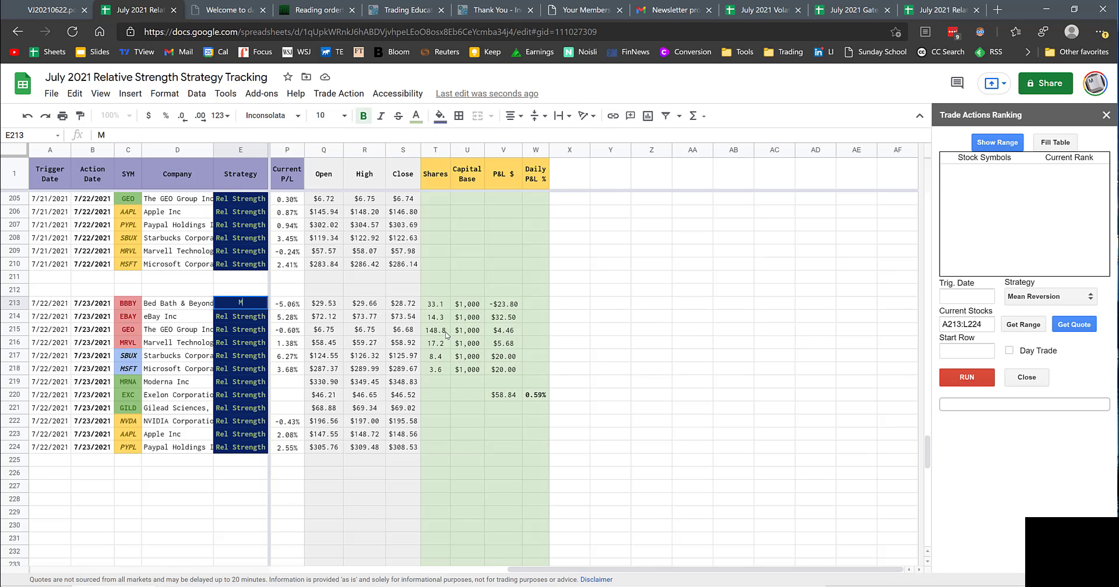
type("ean Reversion")
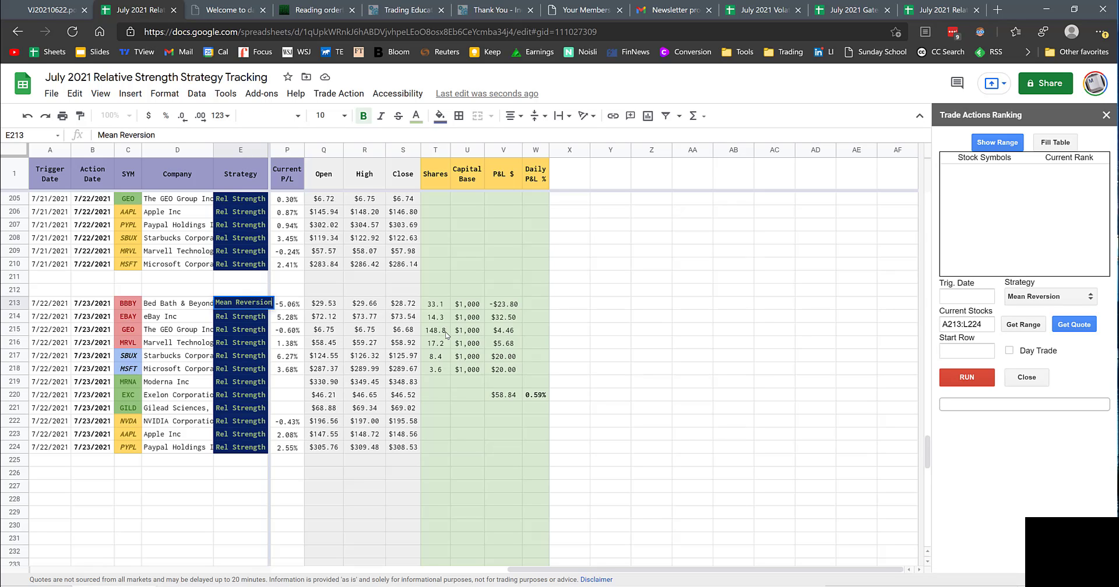
key("Return")
left_click_drag(233, 307, 257, 451)
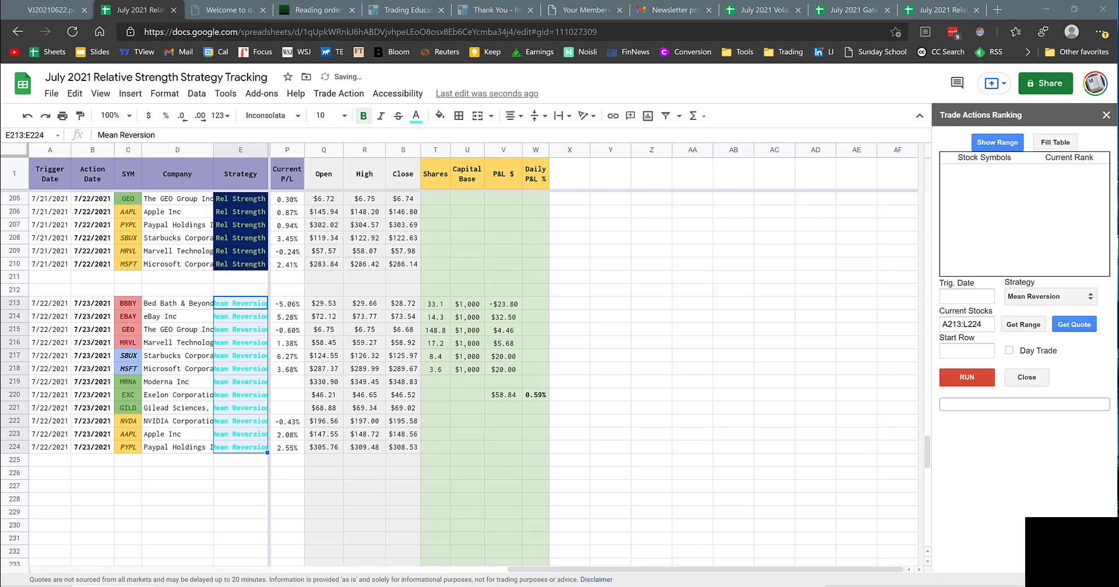
Step: Replace the rank list with the 15 new symbols, load it into the ranking table, and set the trigger date to 07/23/2021
left_click(1054, 143)
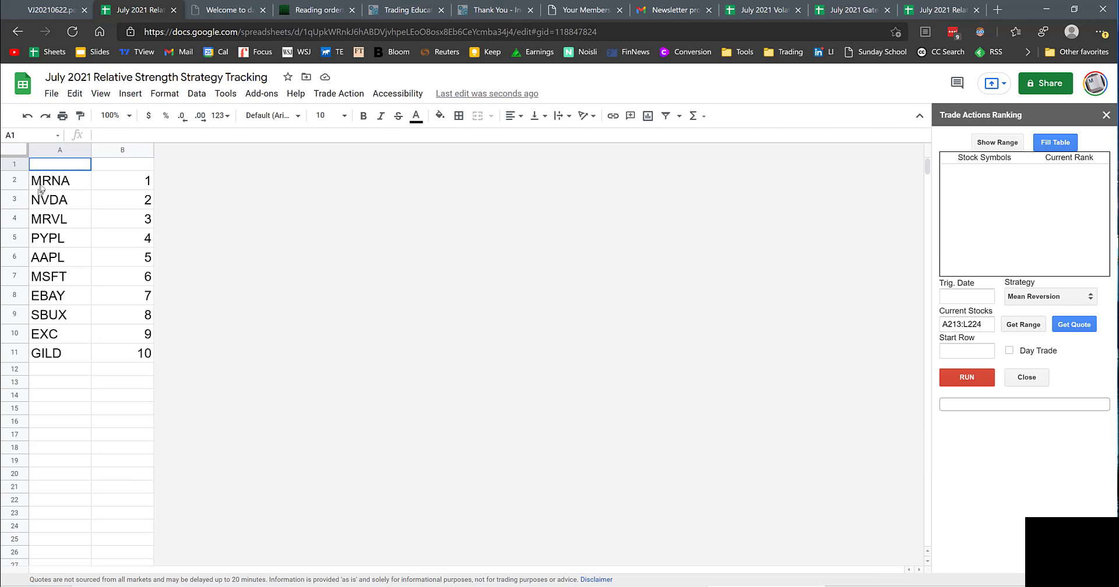
left_click(1055, 143)
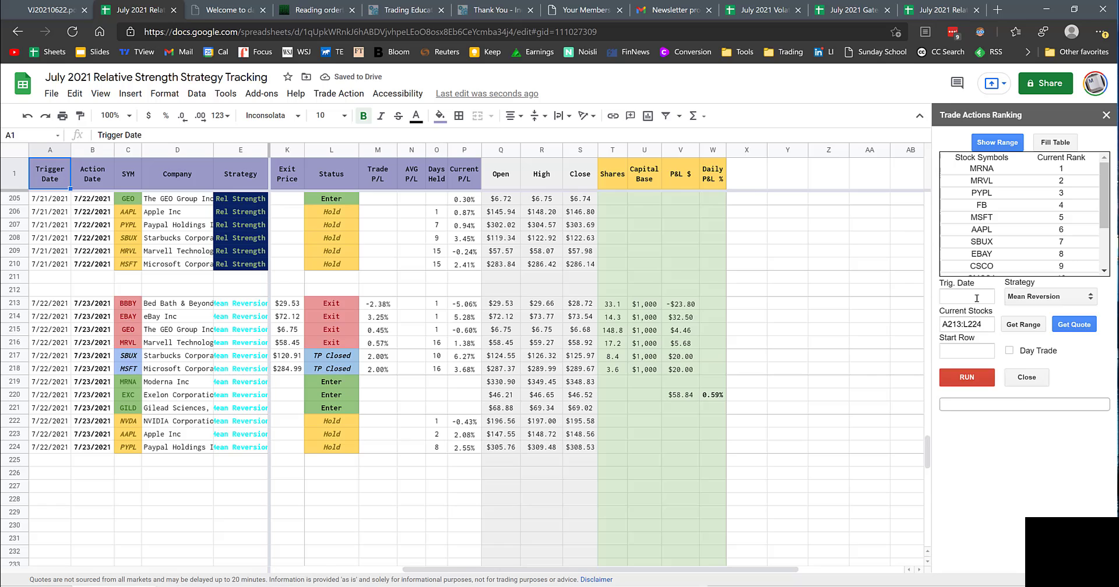
left_click(968, 297)
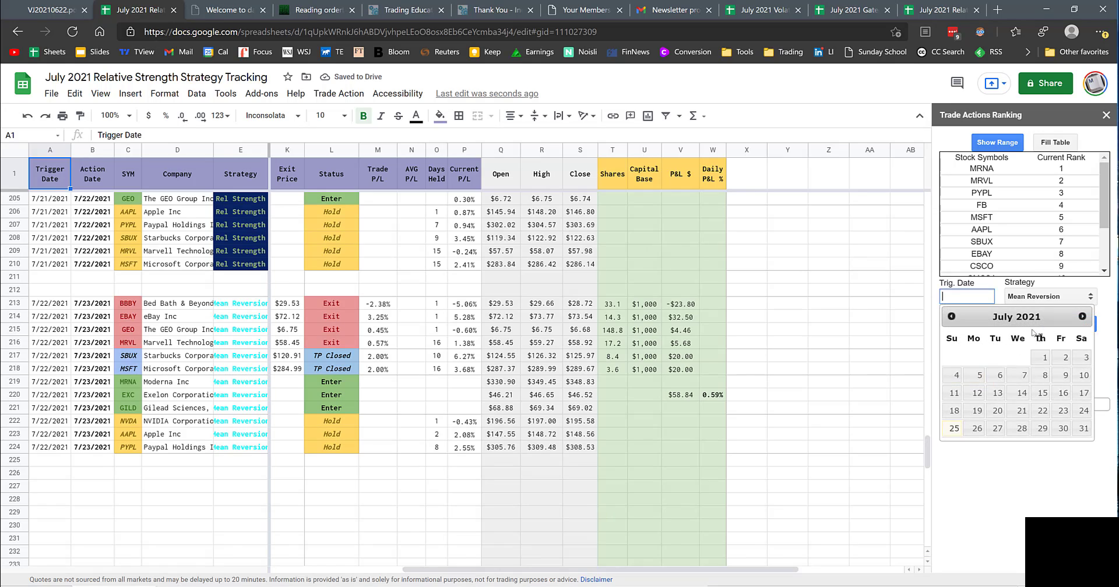
left_click(1056, 409)
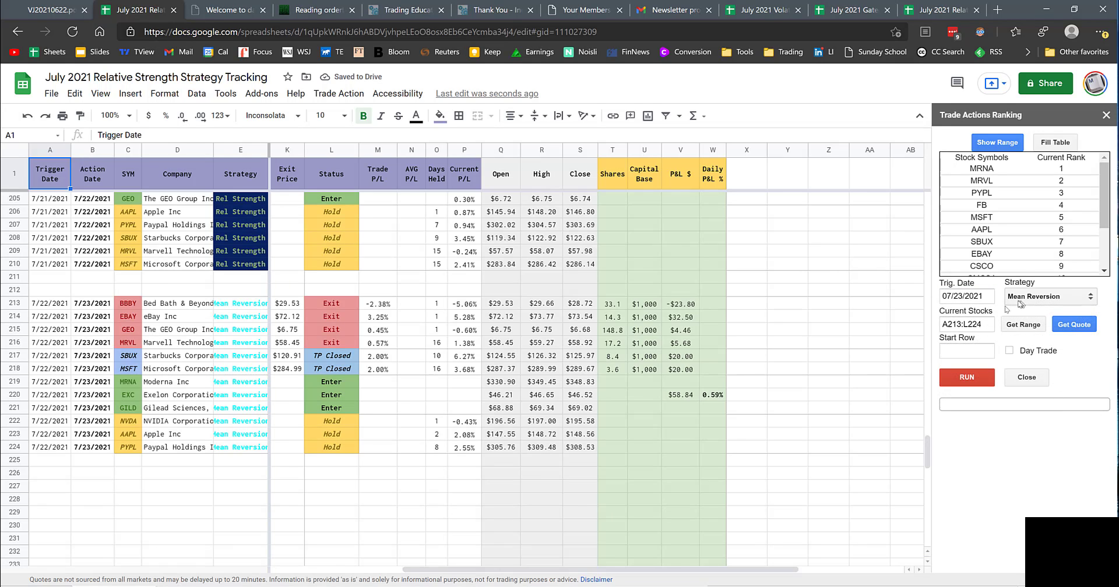
Step: Load A219:L224 as the current stocks range, set the start row to 227, and run the Mean Reversion trade ranking
left_click_drag(45, 385, 551, 447)
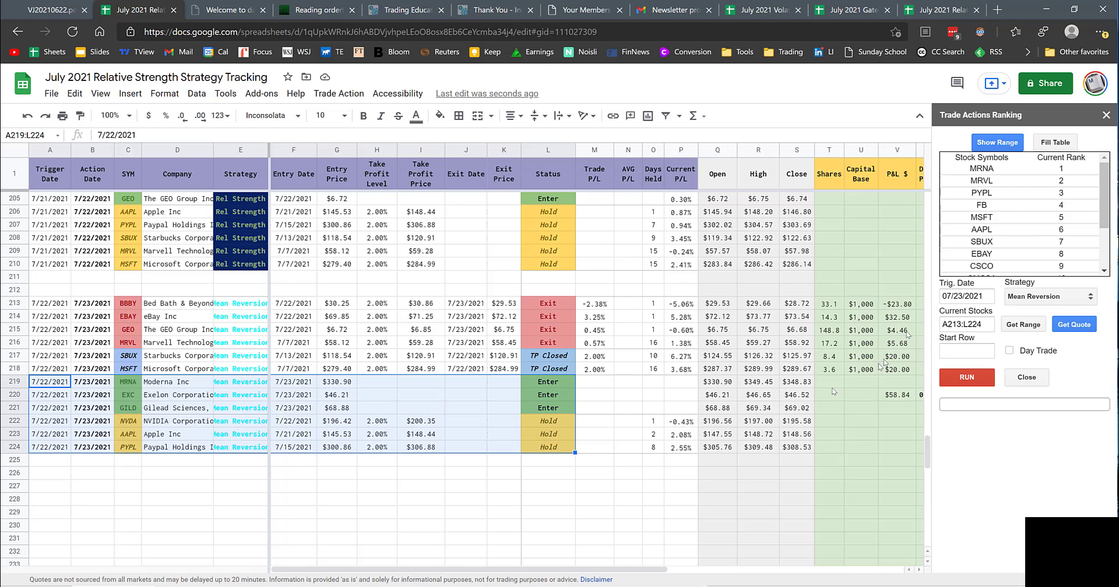
left_click(1021, 325)
left_click(954, 352)
type("227")
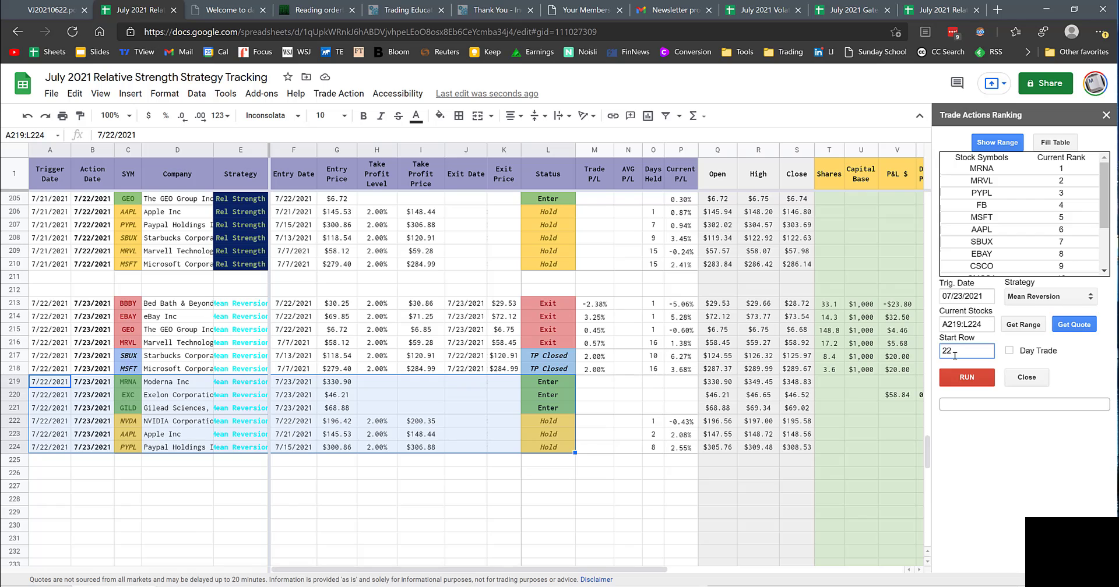
left_click(976, 384)
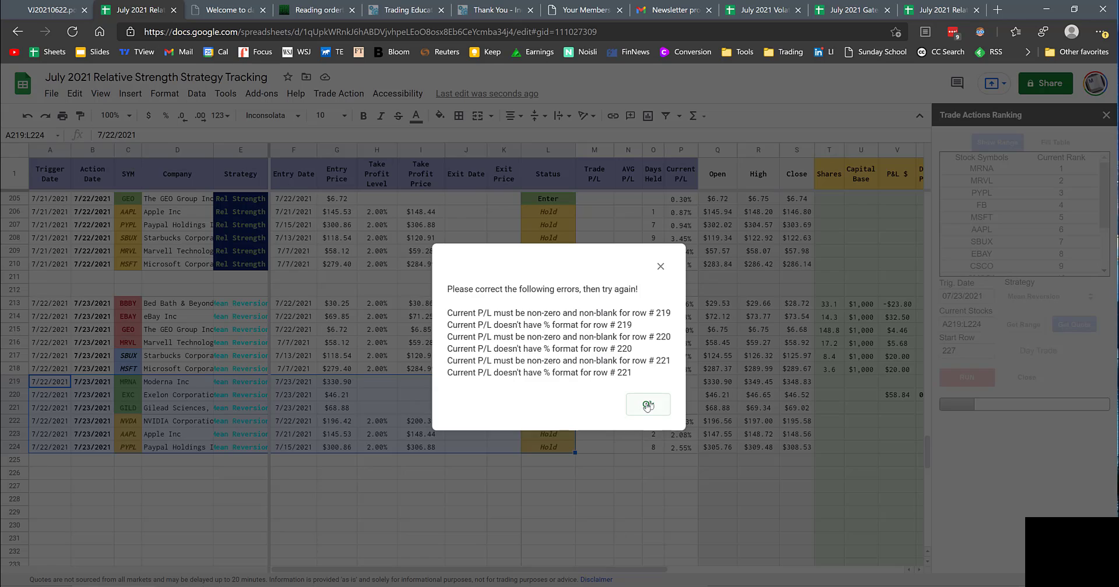
Step: Fill the Current P/L formula from P218 down through P222
left_click(648, 405)
left_click(680, 369)
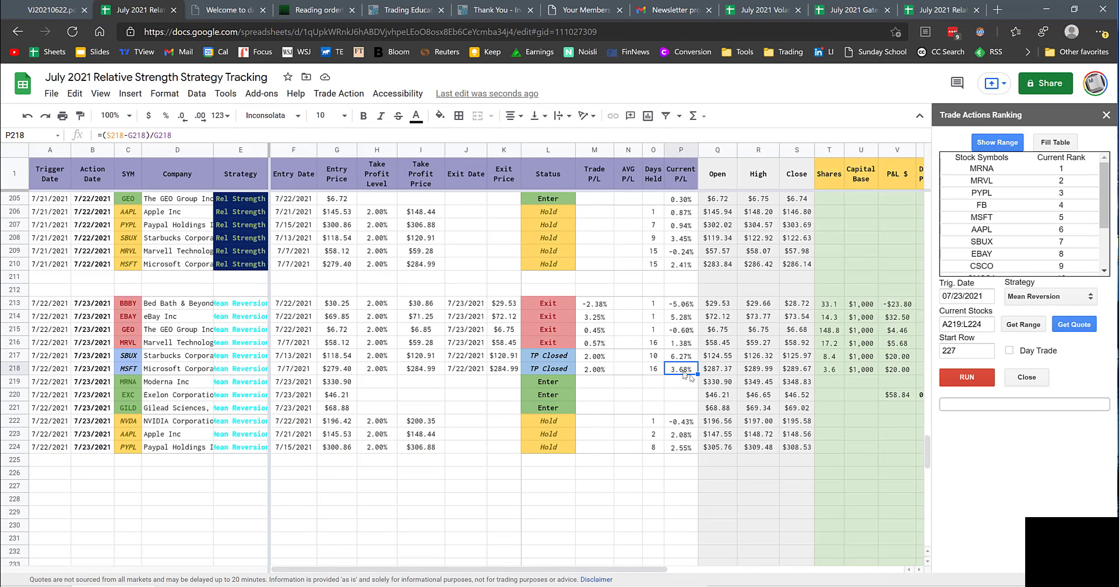
left_click_drag(698, 375, 692, 421)
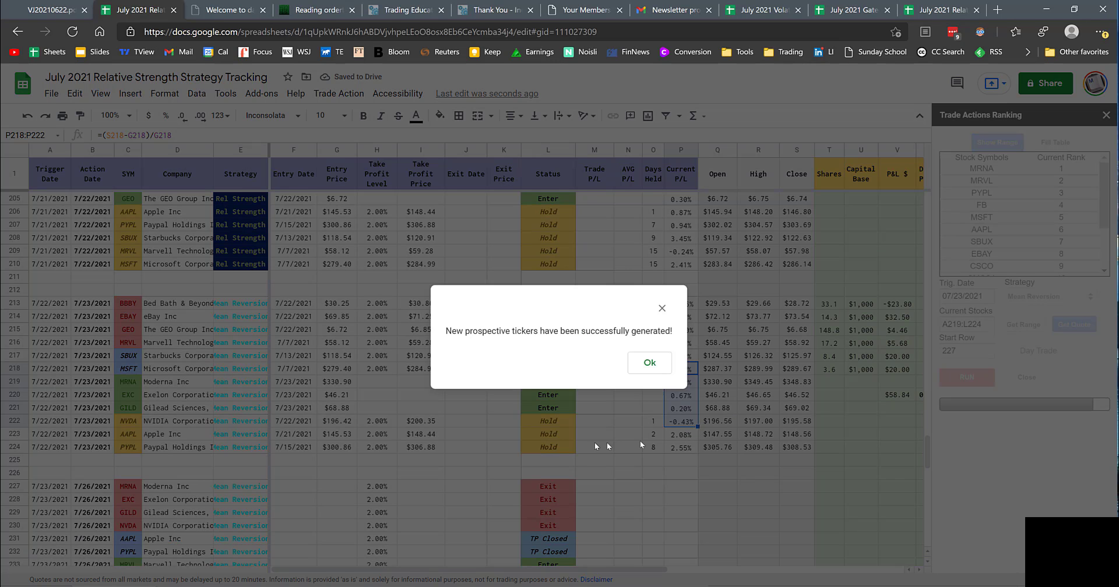
left_click(650, 375)
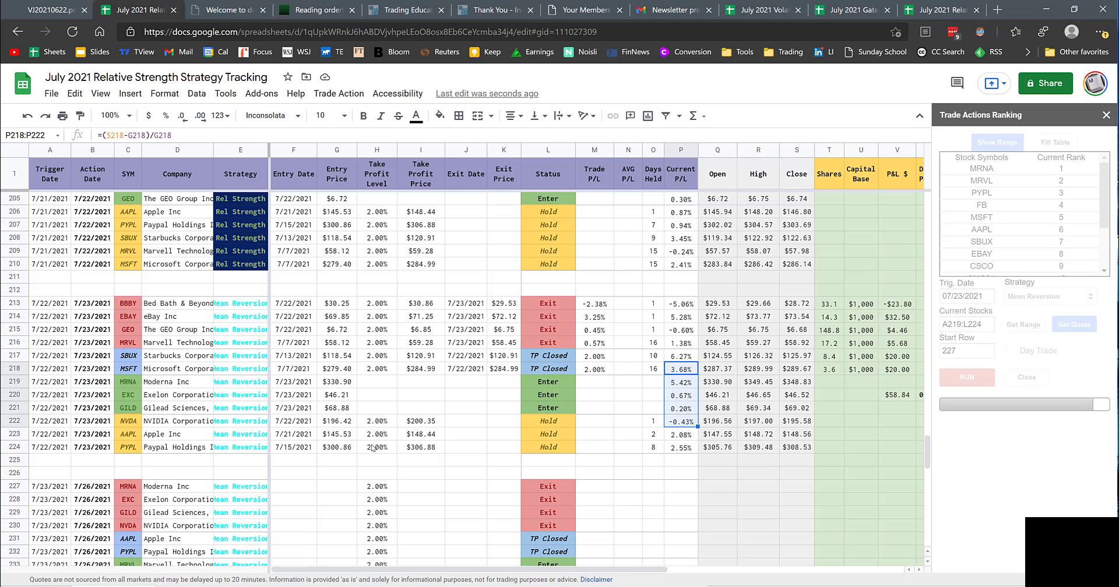
Step: Copy the Rel Strength strategy cell from E210 over E213:E224 and over the generated 7/23/2021 rows starting at E227
left_click(241, 265)
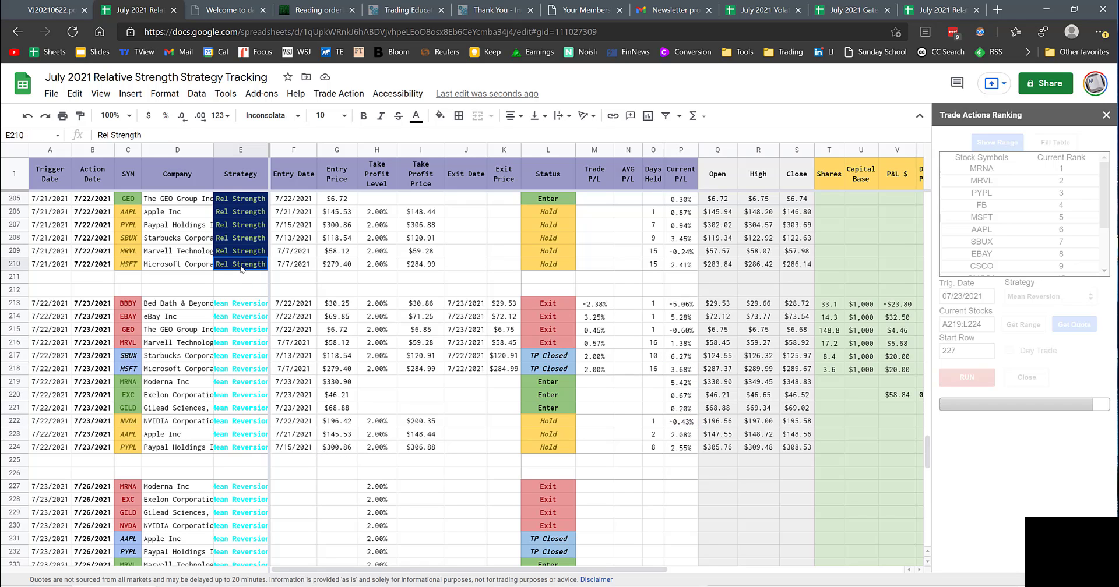
key("ctrl+c")
left_click_drag(241, 303, 249, 449)
key("ctrl+v")
scroll(249, 448, "down", 3)
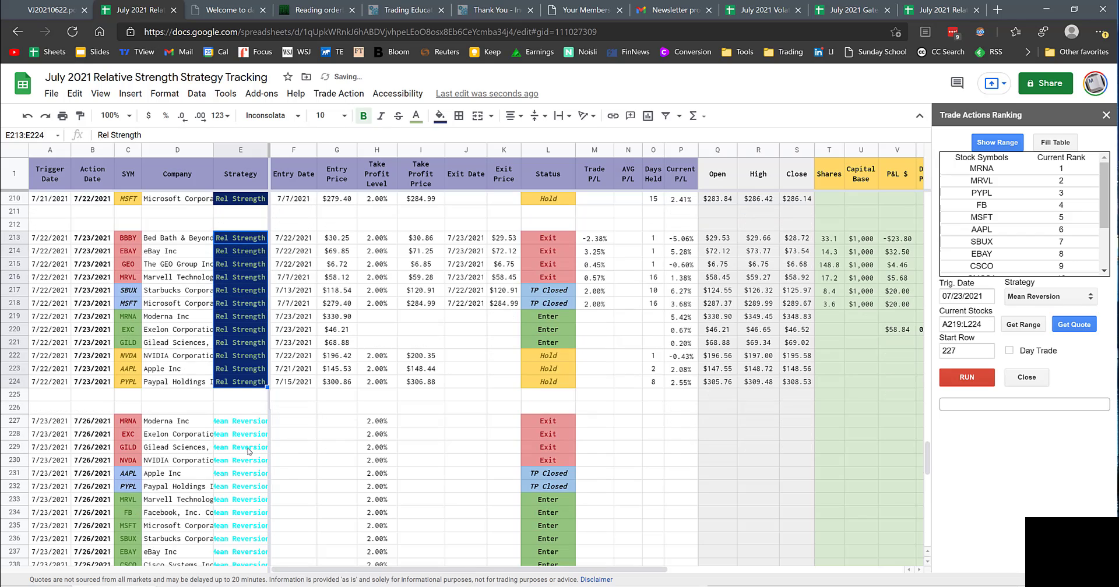
scroll(249, 420, "down", 1)
left_click_drag(244, 291, 248, 487)
key("ctrl+v")
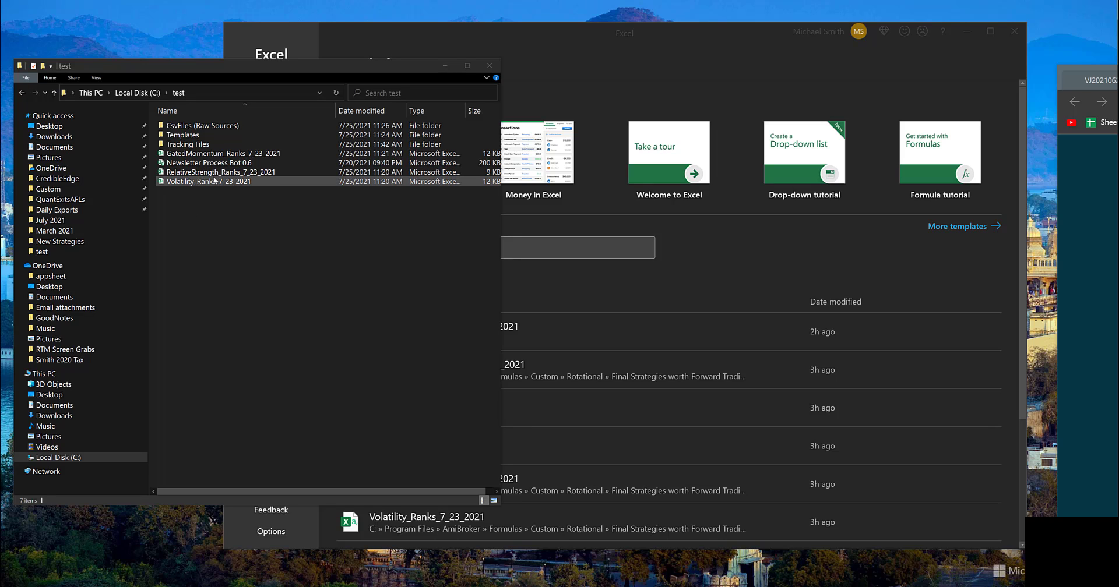
Step: Switch to File Explorer and open the Newsletter Process Bot 0.6 workbook from the C:\test folder
left_click_drag(216, 61, 226, 61)
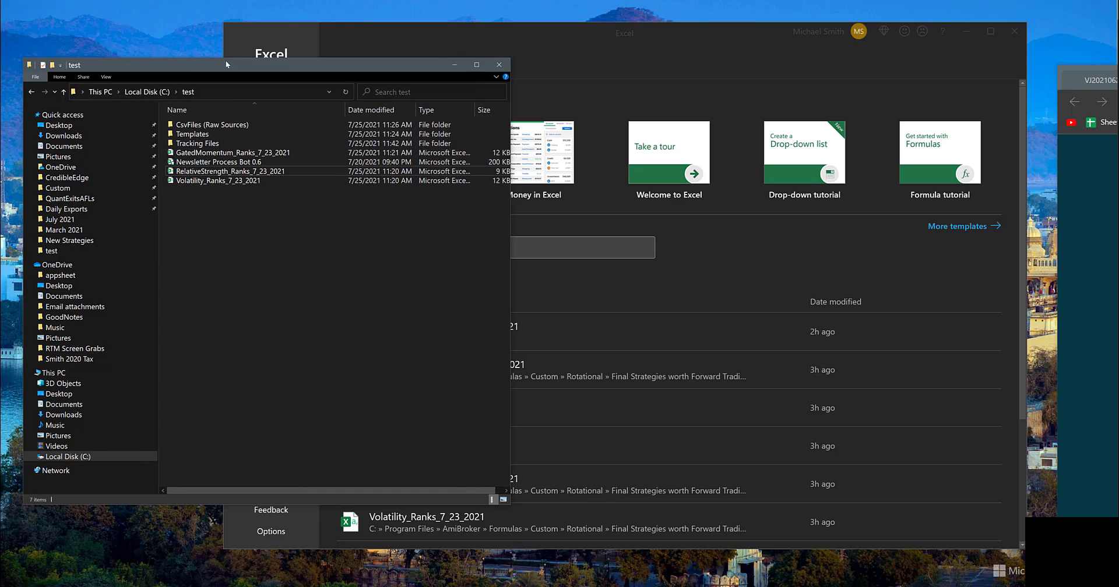
left_click(63, 92)
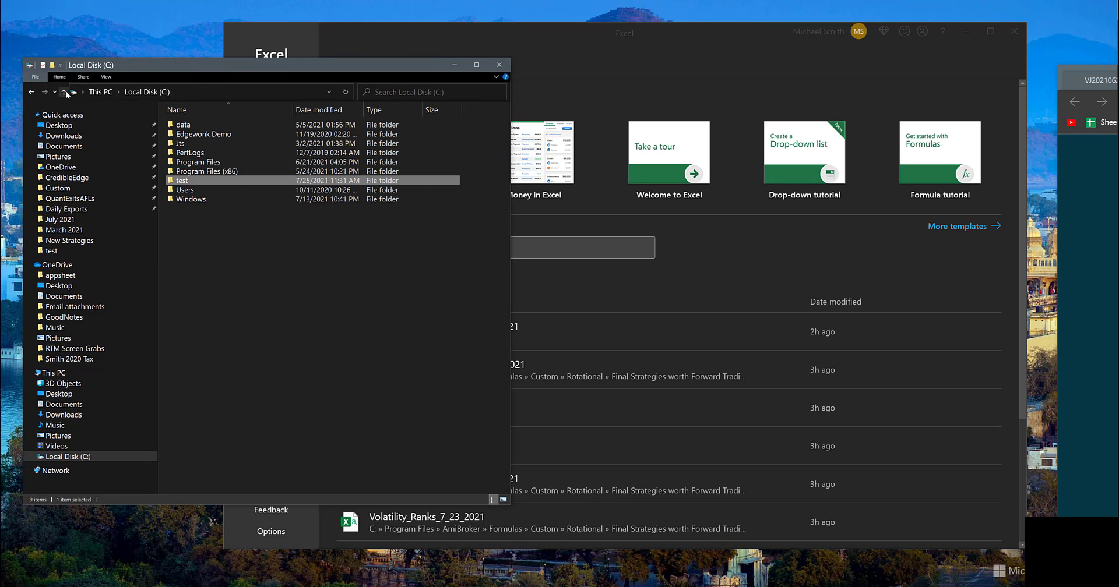
double_click(181, 181)
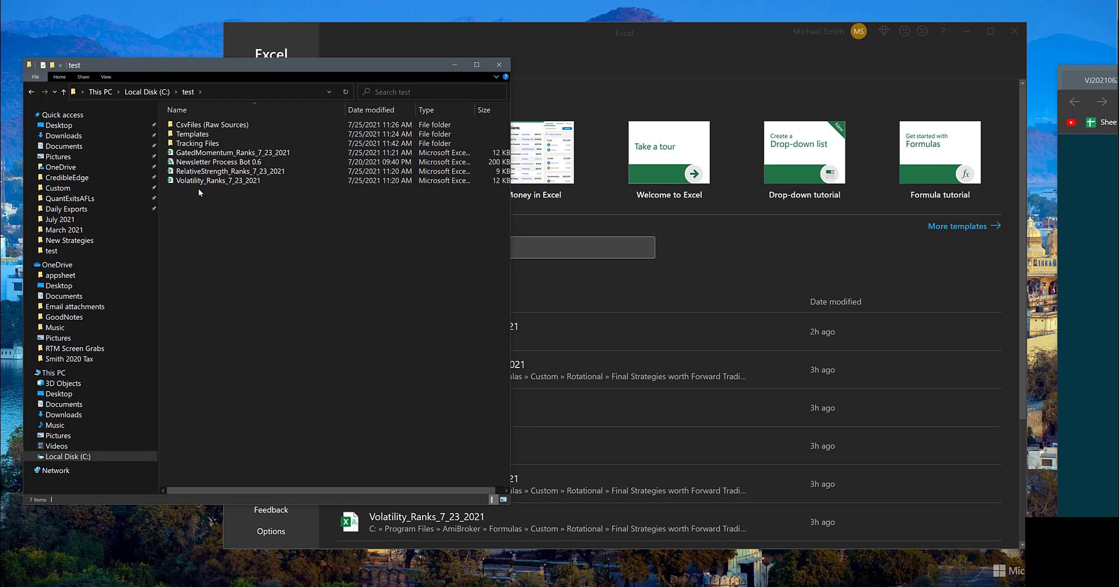
double_click(214, 163)
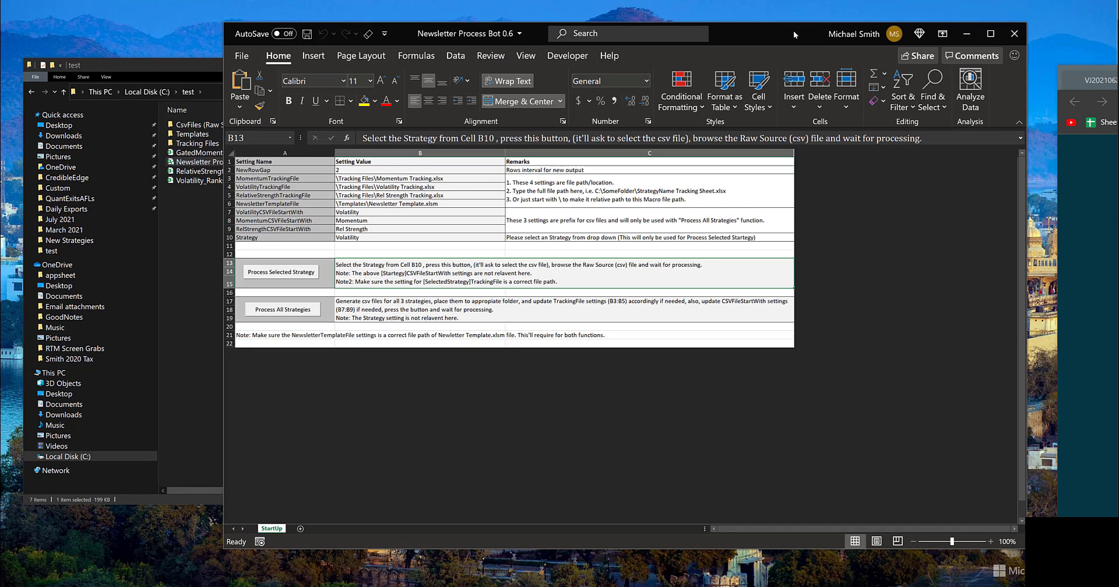
Step: Arrange the bot workbook and the test folder window side by side so both are accessible
left_click_drag(792, 33, 590, 162)
left_click_drag(390, 69, 1005, 33)
left_click_drag(596, 168, 541, 12)
left_click(1047, 225)
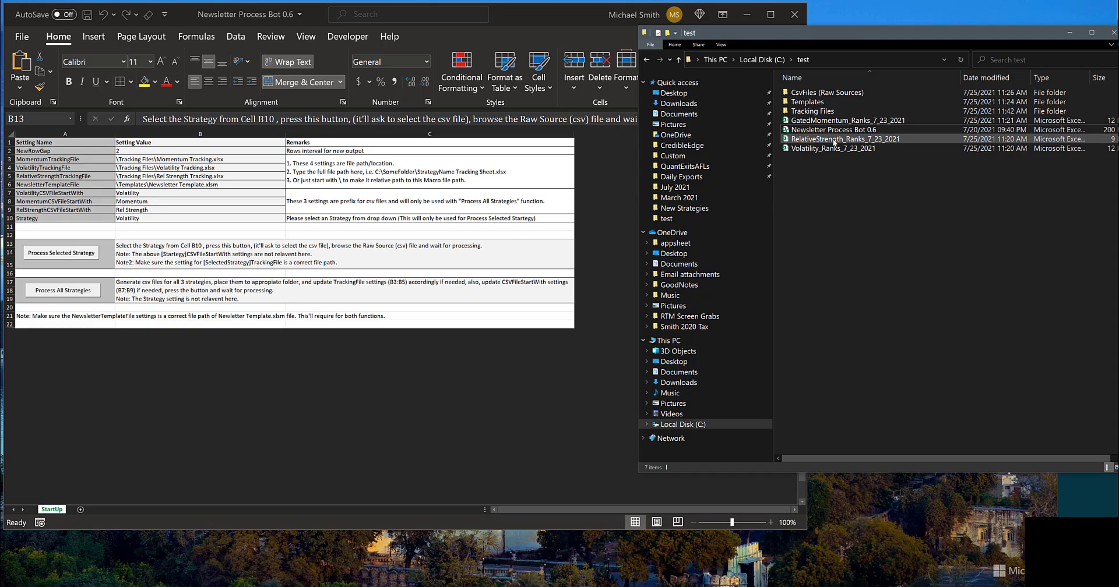
Step: Set MomentumTrackingFile in B3 to the full path of Momentum Tracking.xlsx, copied from the Tracking Files folder
double_click(833, 111)
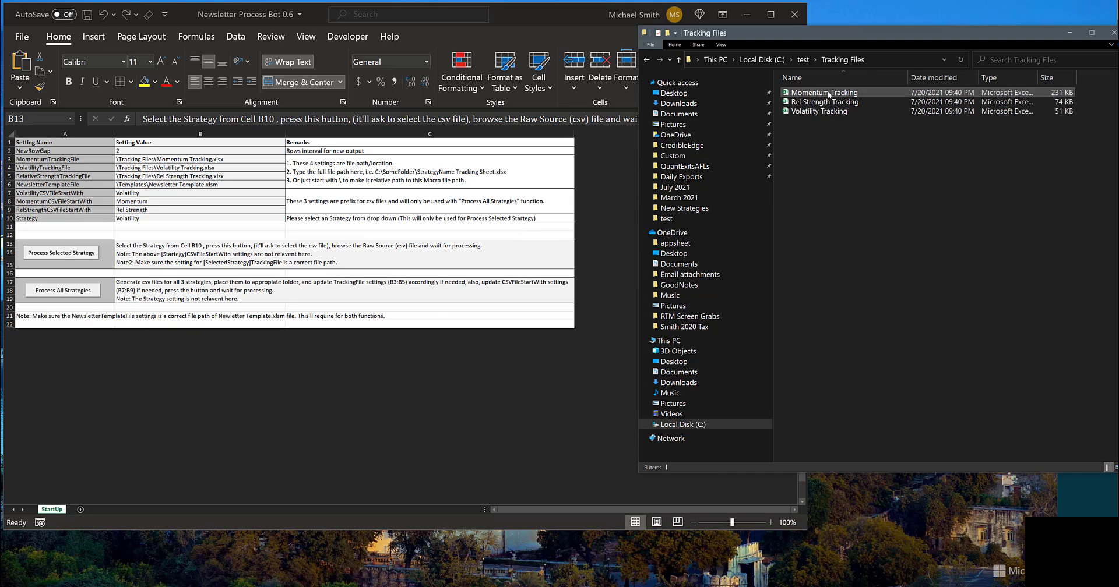
left_click(829, 95)
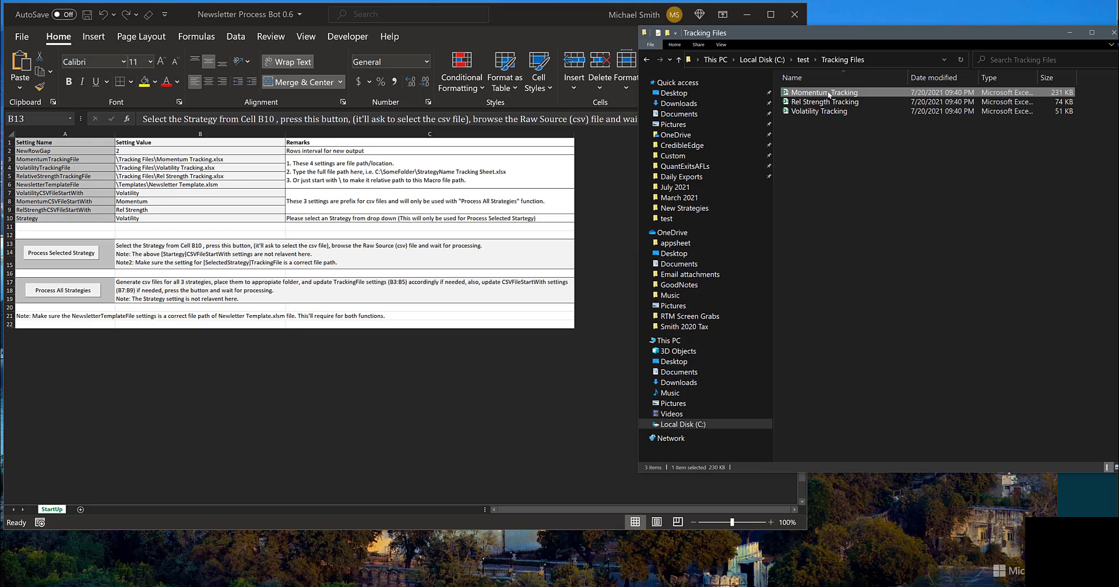
right_click(829, 95)
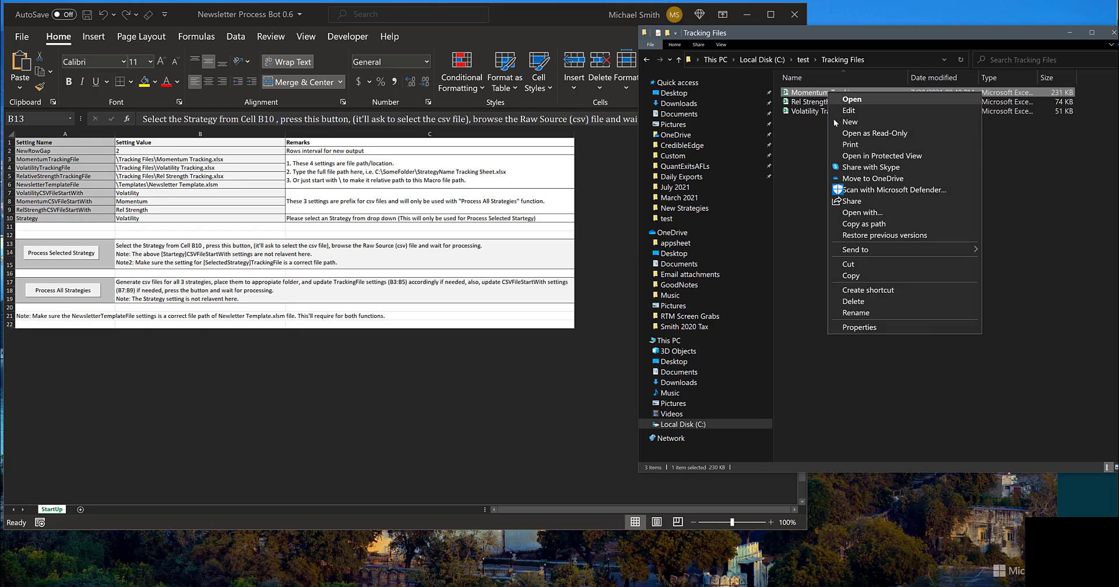
left_click(863, 225)
left_click(220, 156)
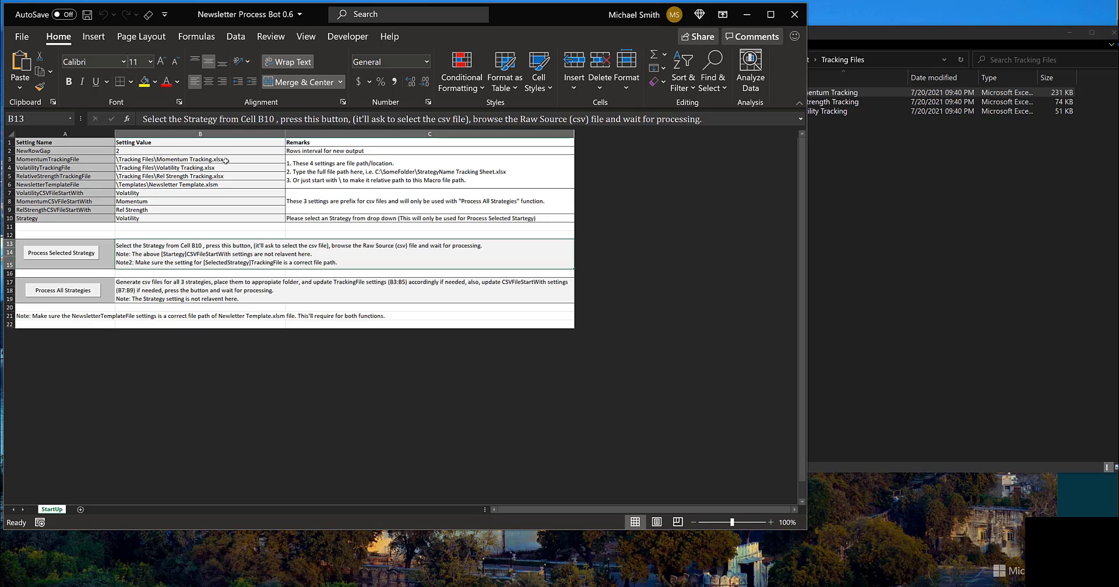
key("ctrl+v")
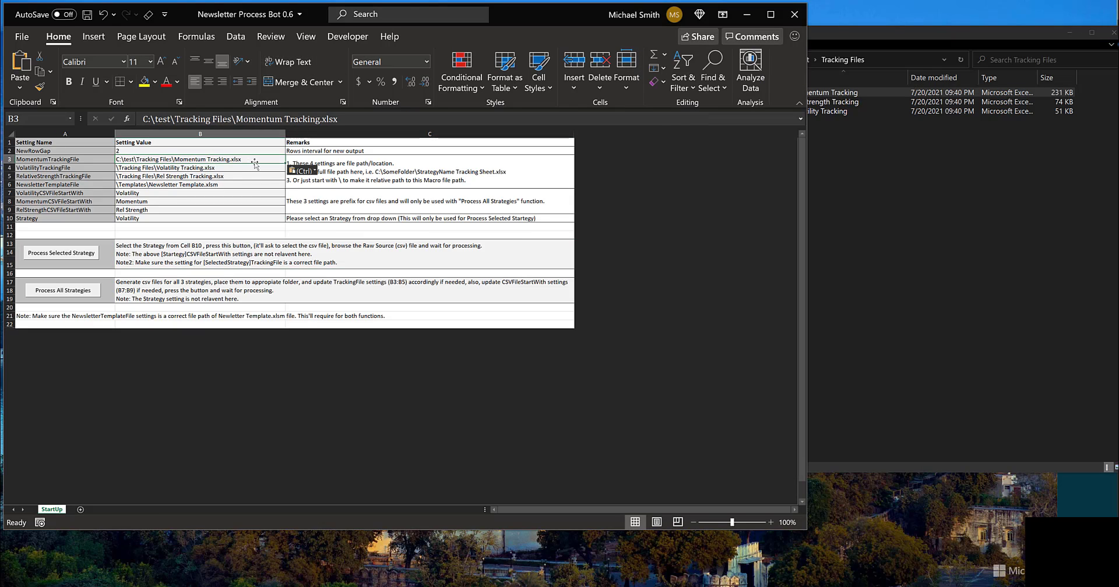
left_click(880, 151)
left_click(818, 102)
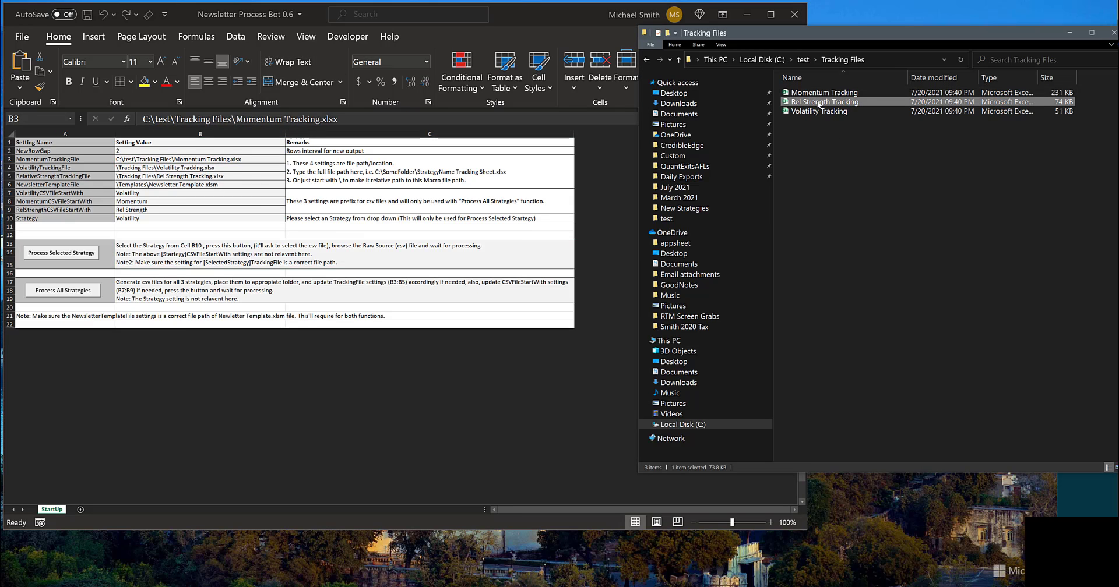
right_click(818, 103)
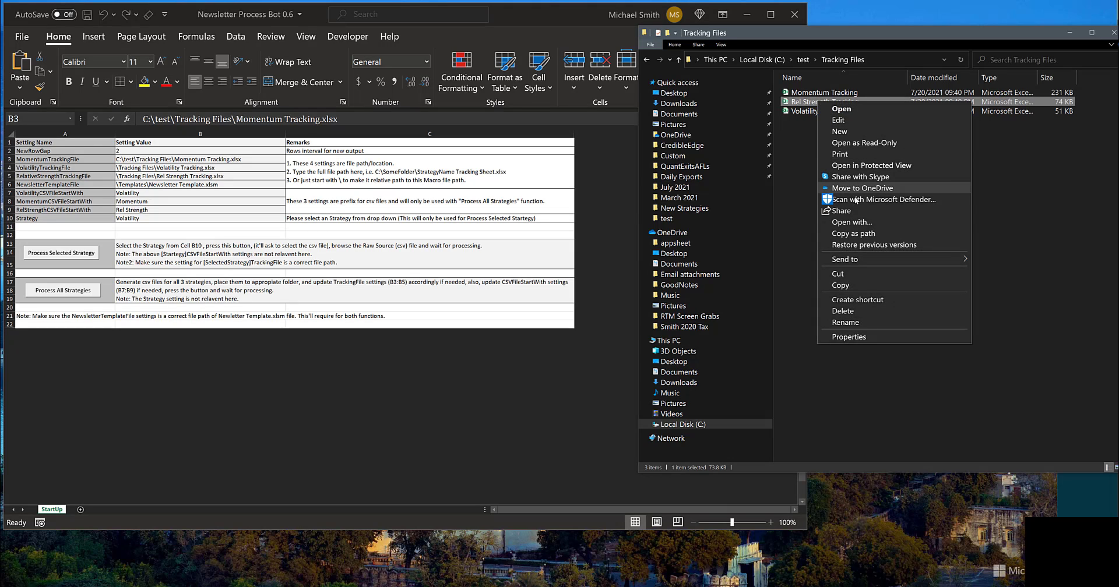
left_click(857, 235)
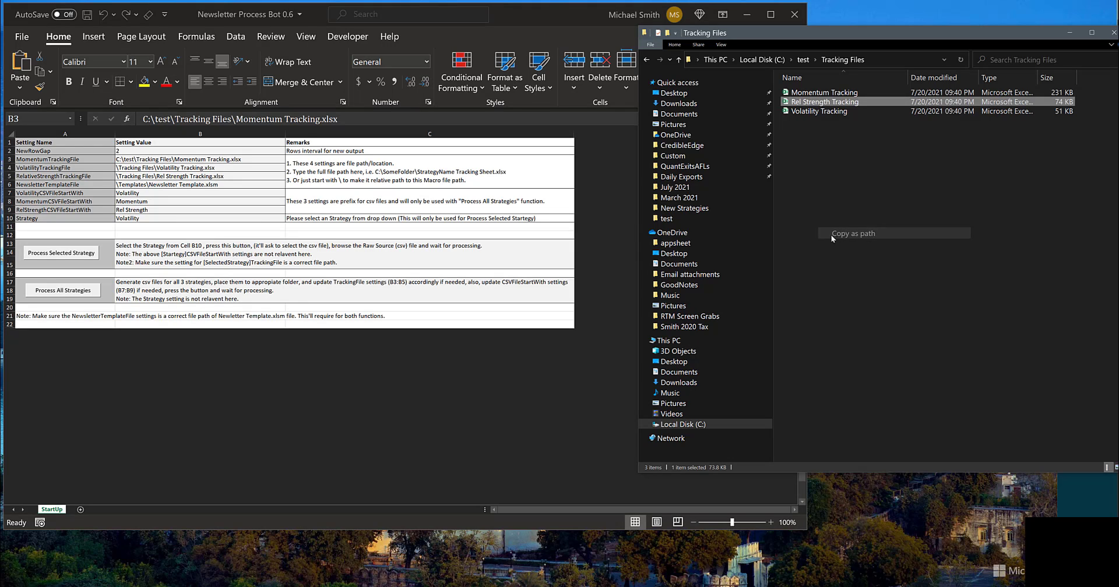
left_click(214, 175)
left_click(227, 169)
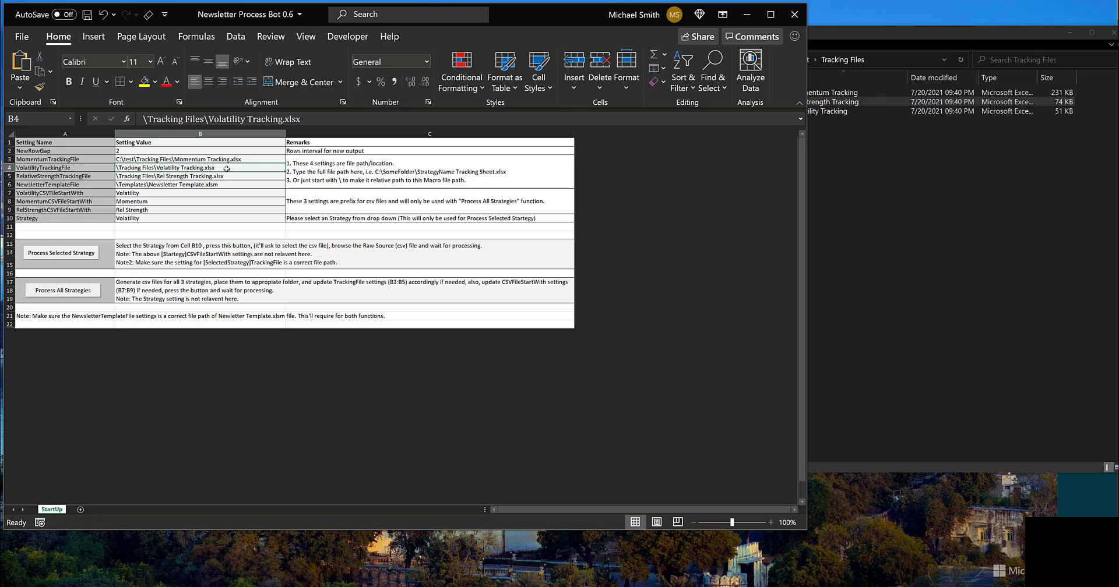
type("Volatility")
key("Escape")
Step: Copy the full path of Rel Strength Tracking.xlsx and paste it as the VolatilityTrackingFile value in B4
left_click(885, 148)
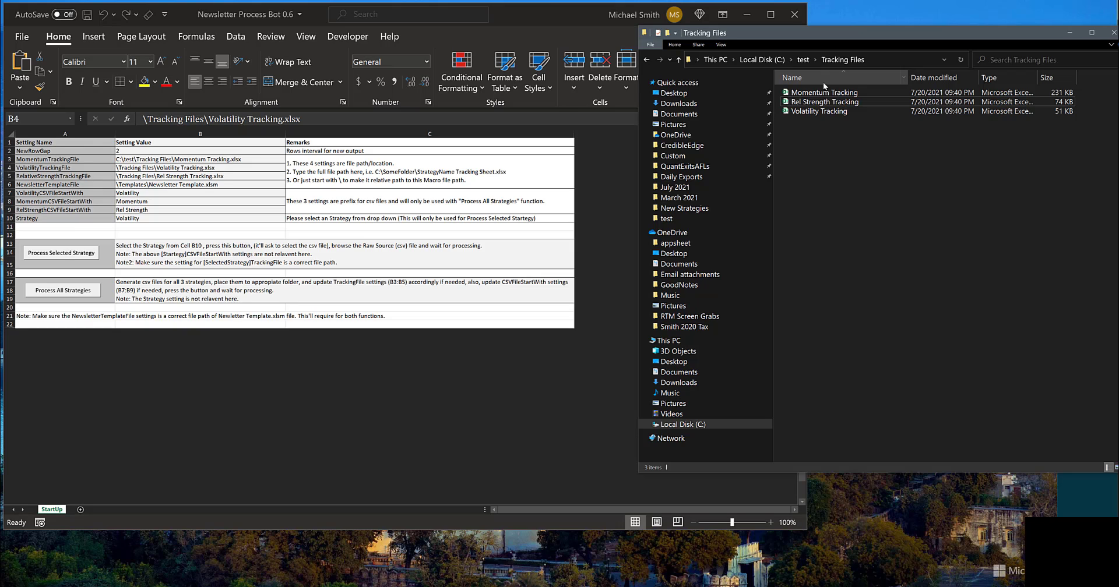
right_click(823, 101)
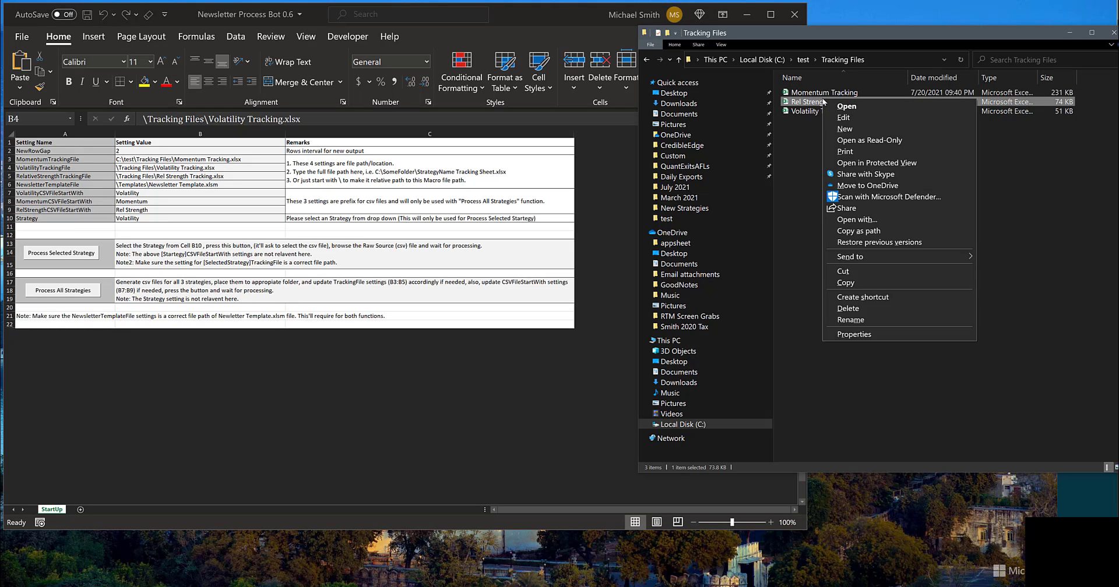
left_click(857, 231)
left_click(162, 168)
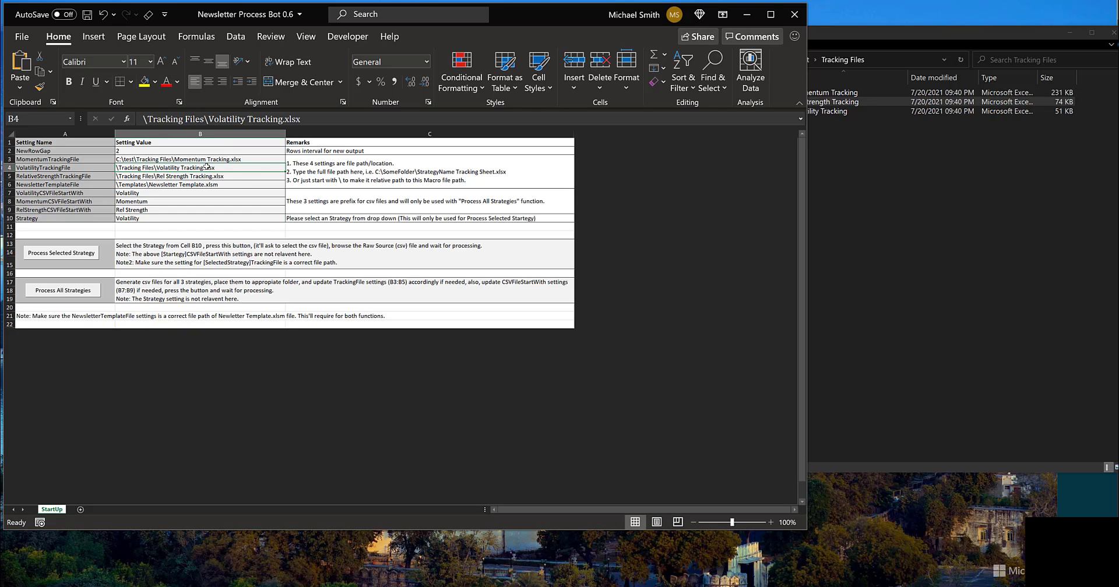
key("ctrl+v")
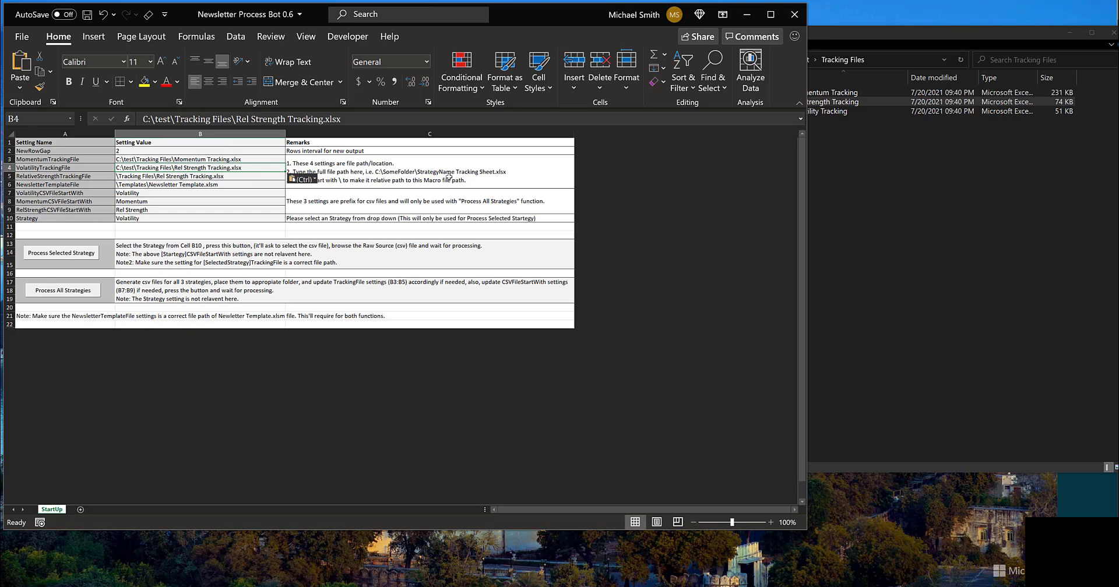
Step: Set RelativeStrengthTrackingFile in B5 to the Rel Strength Tracking.xlsx path and VolatilityTrackingFile in B4 to the copied path of Volatility Tracking.xlsx
left_click(233, 175)
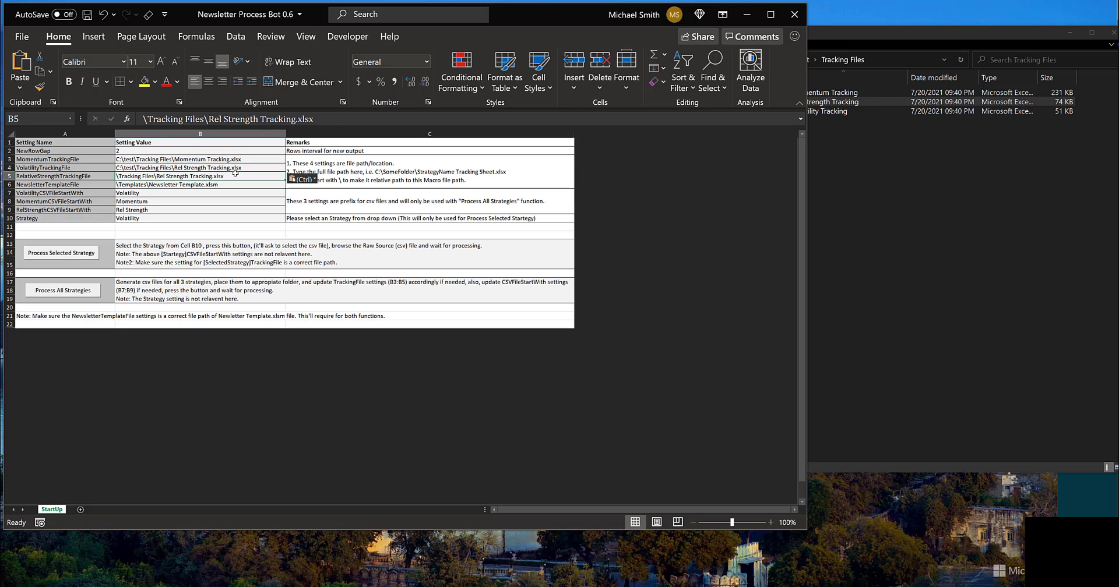
key("ctrl+v")
left_click(853, 169)
left_click(821, 113)
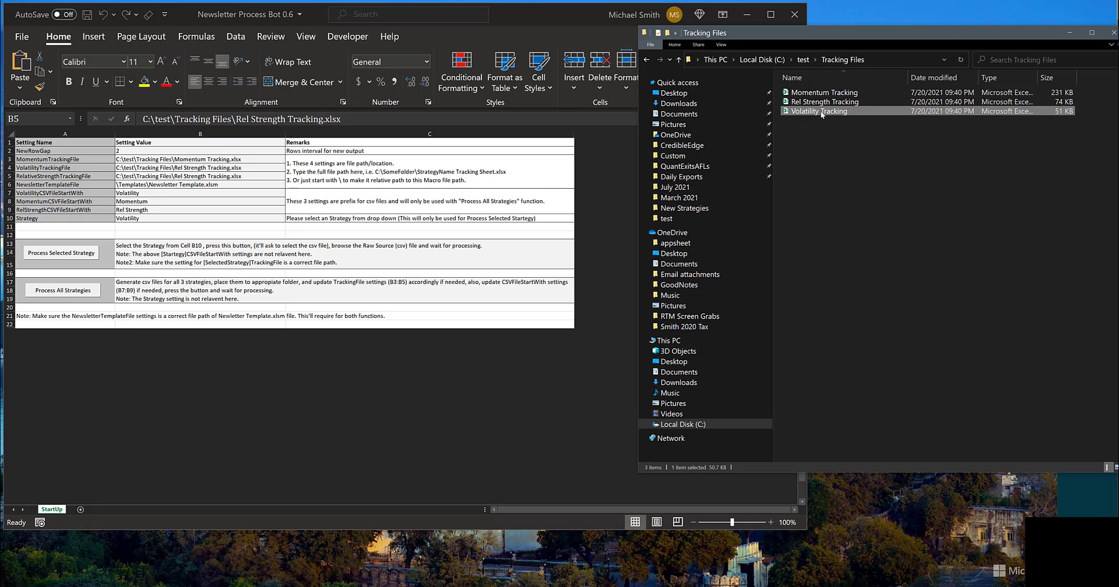
right_click(821, 113, "shift")
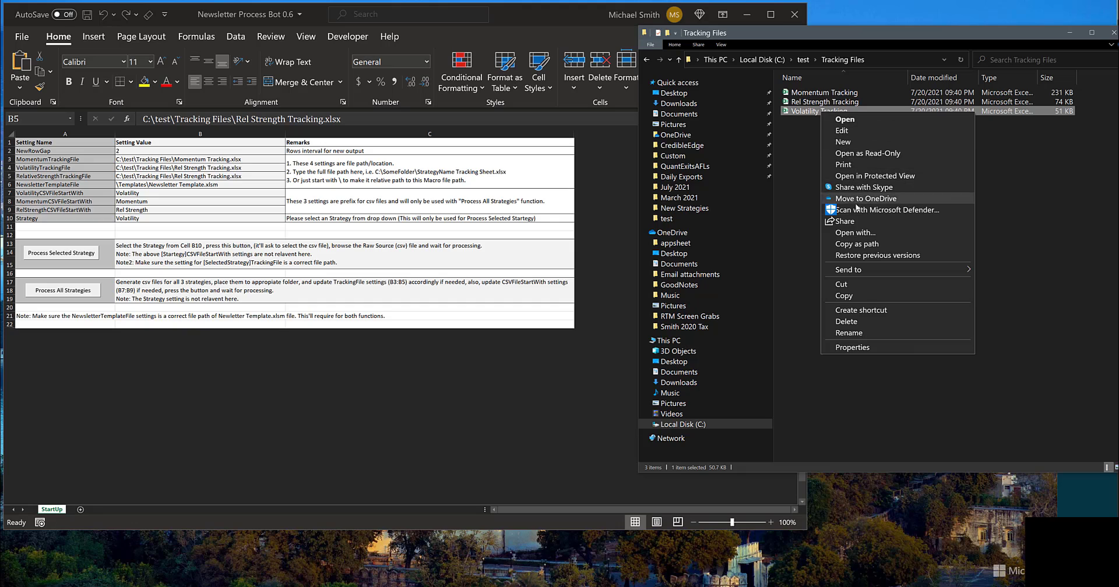
left_click(861, 244)
left_click(215, 167)
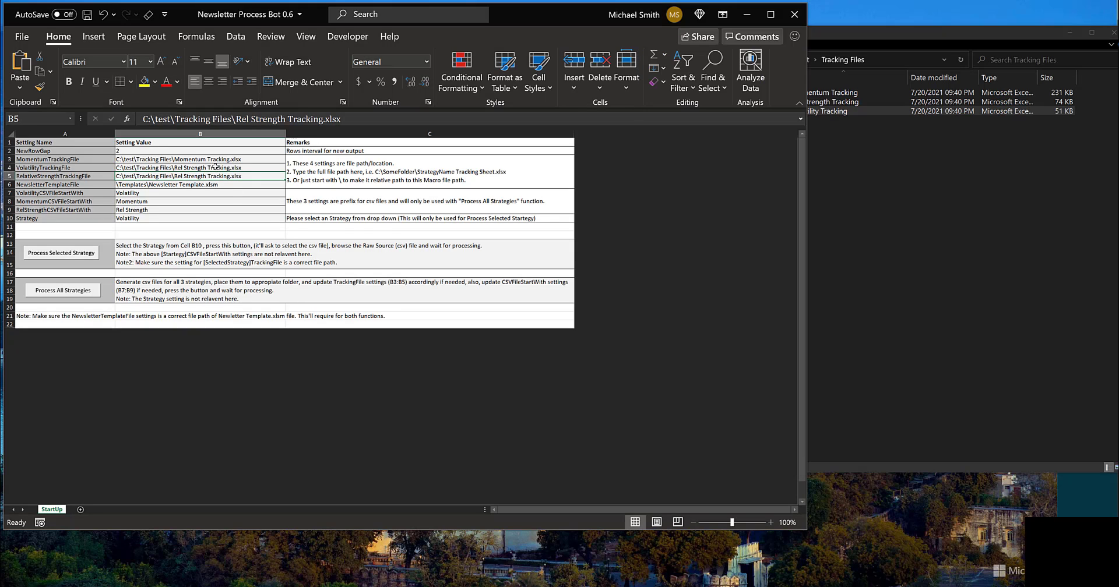
left_click(237, 167)
key("ctrl+v")
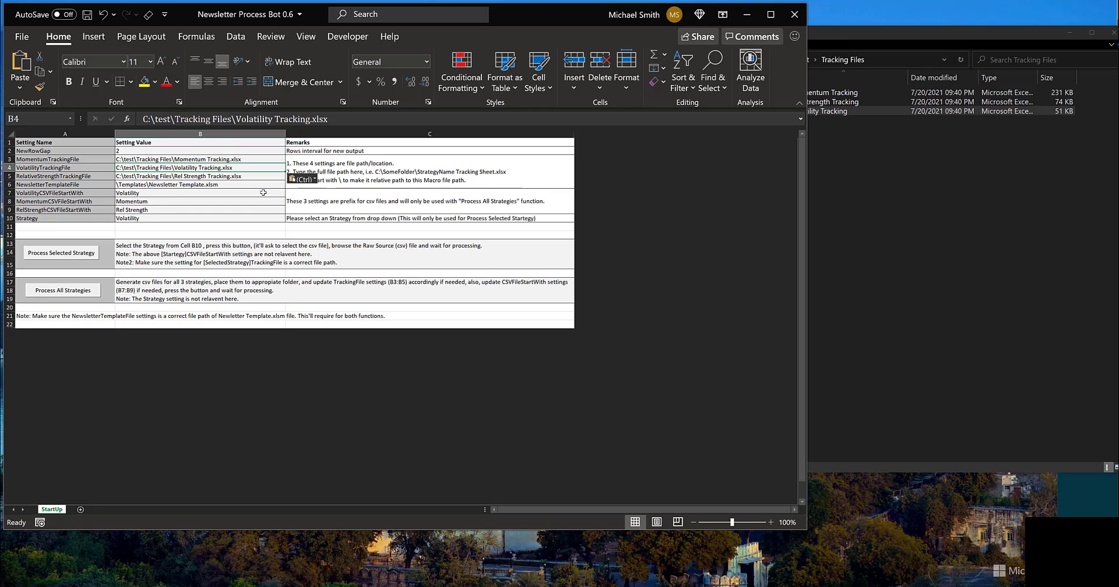
Step: Set NewsletterTemplateFile in B6 to the full path of Newsletter Template.xlsm, copied from the C:\test\Templates folder
left_click(866, 176)
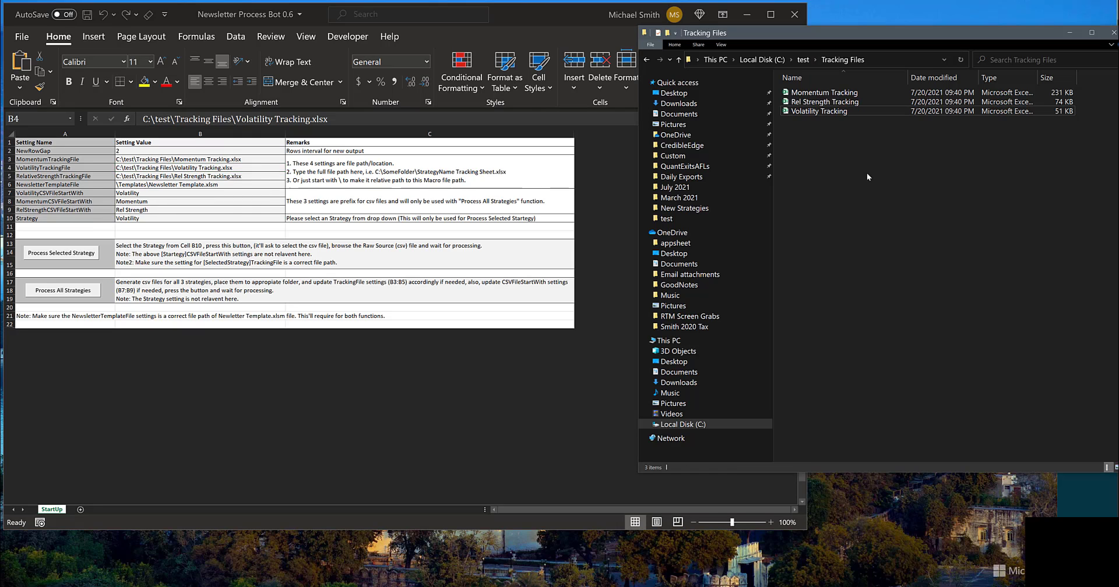
left_click(682, 63)
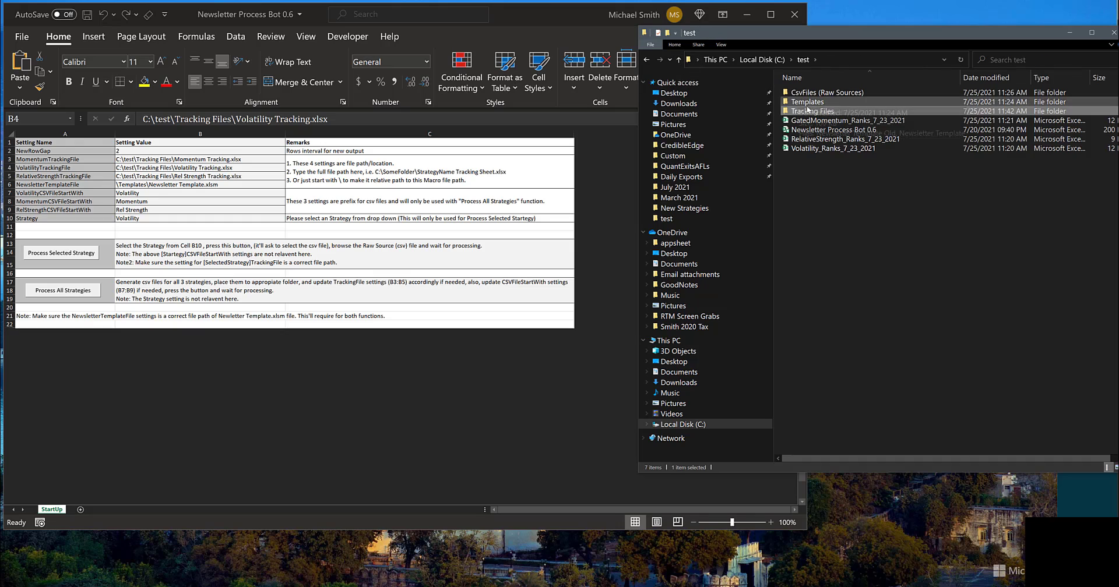
double_click(819, 102)
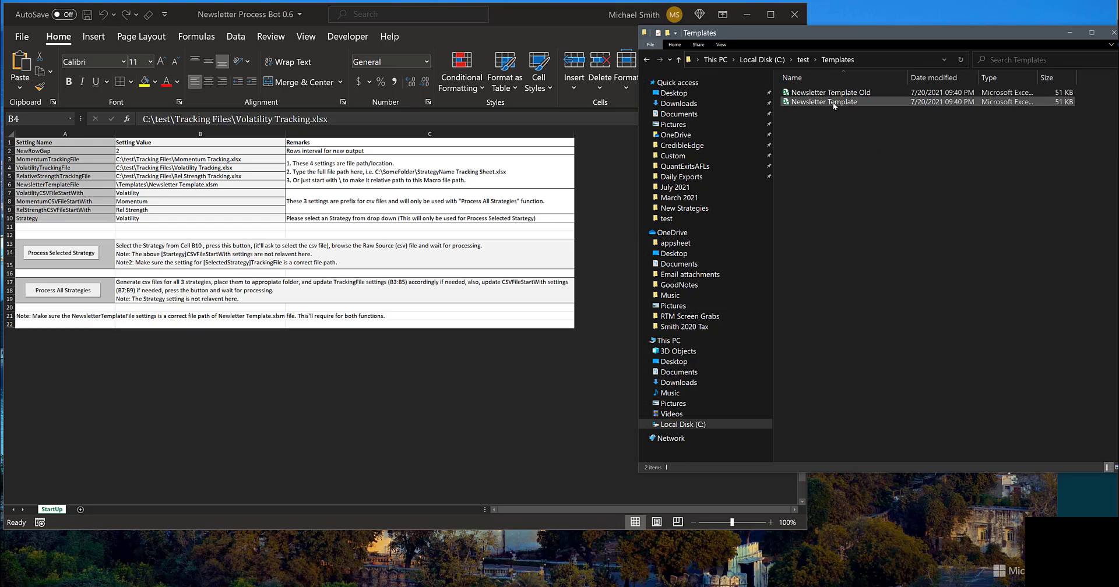
left_click(833, 104)
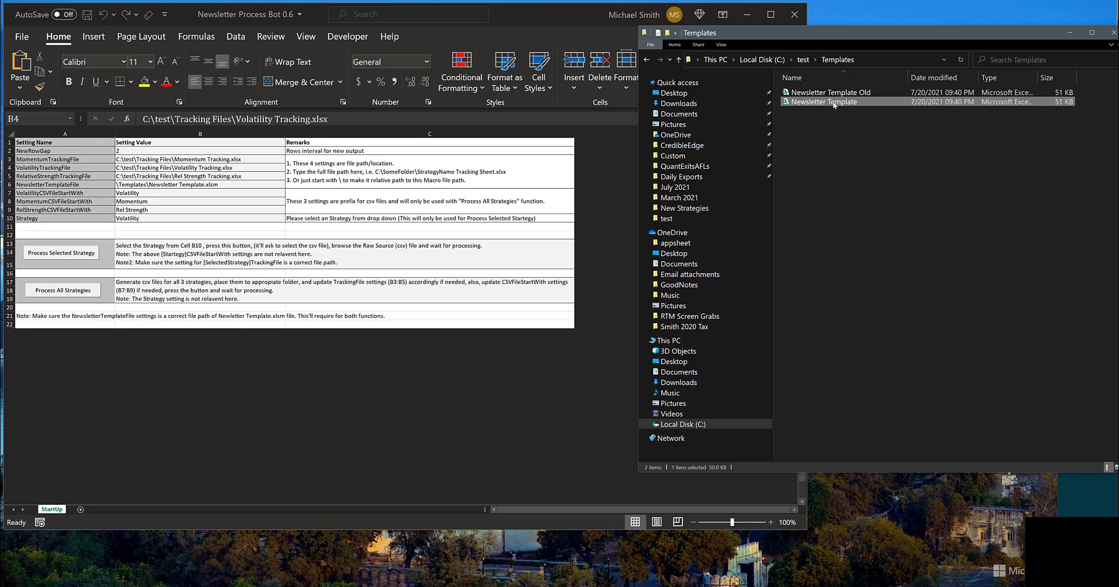
right_click(834, 105, "shift")
left_click(869, 235)
left_click(192, 185)
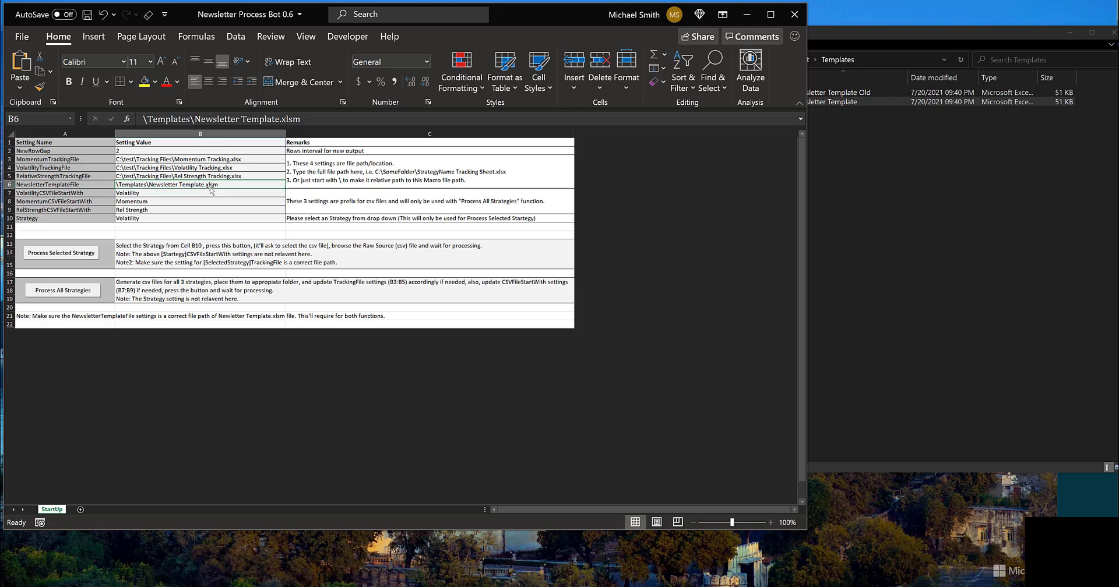
key("ctrl+v")
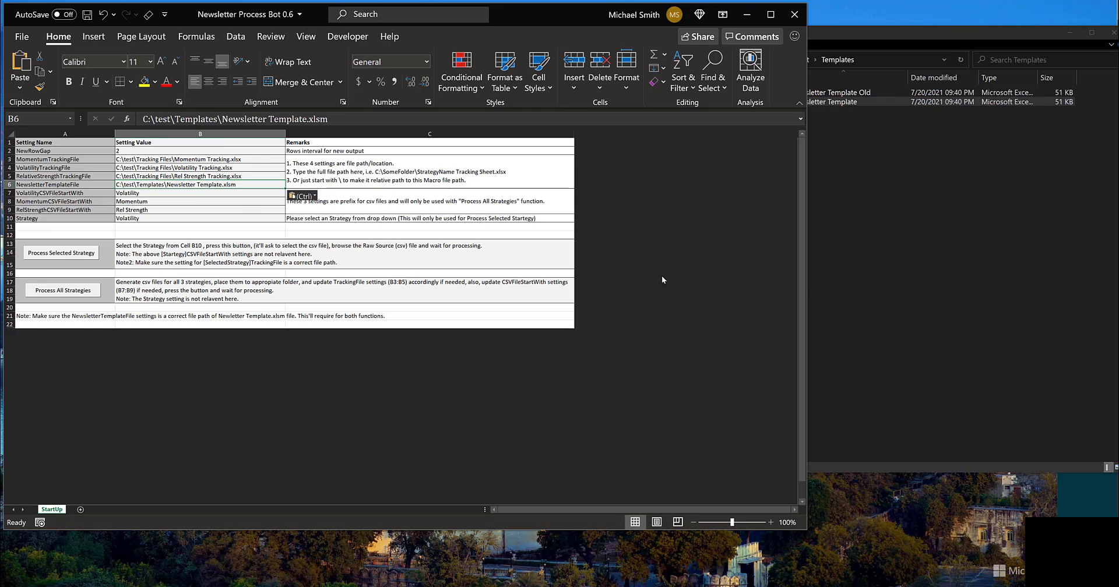
Step: Run Process Selected Strategy for Volatility with Volatility_Ranks_7_23_2021 from the test folder as the source CSV file
left_click(886, 267)
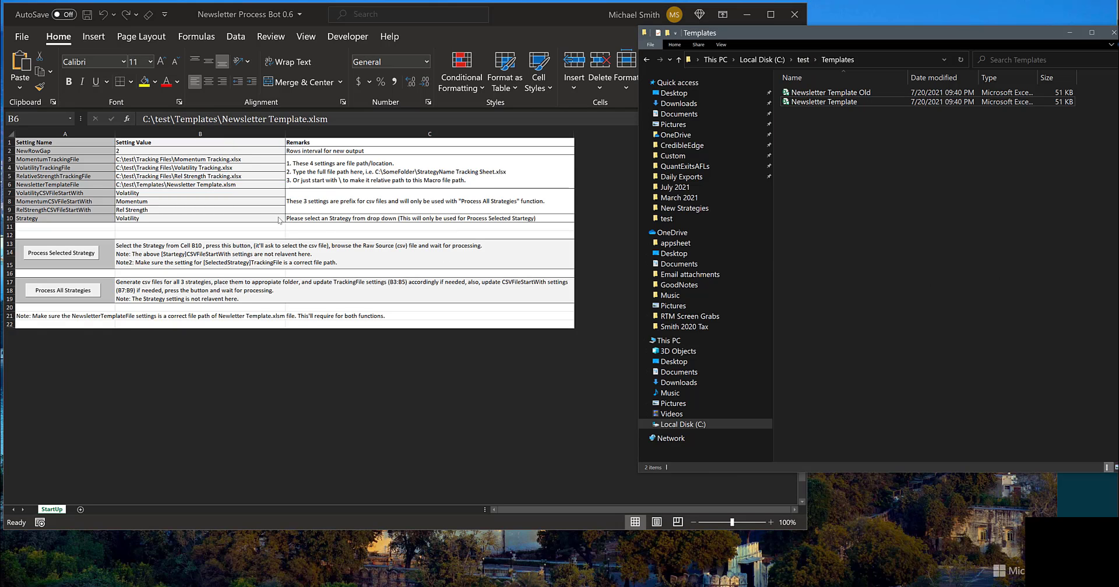
left_click(41, 257)
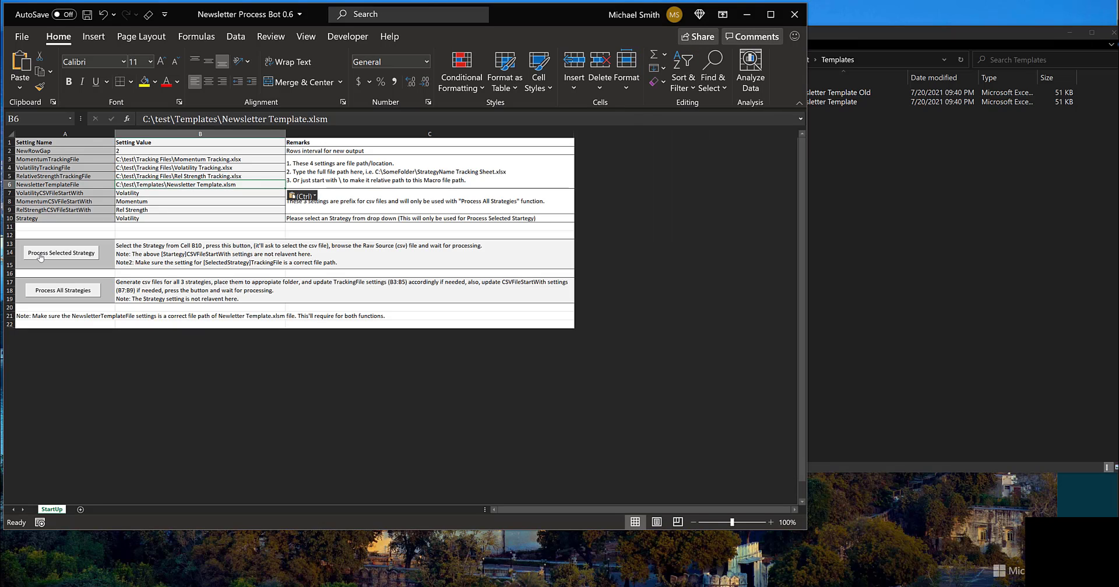
left_click(41, 257)
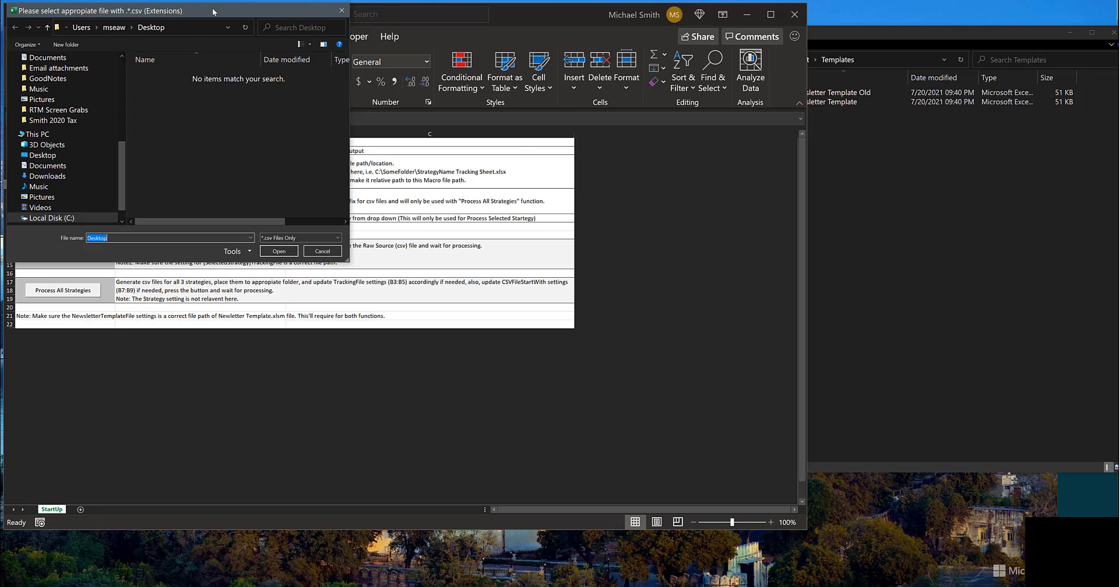
left_click_drag(219, 8, 640, 108)
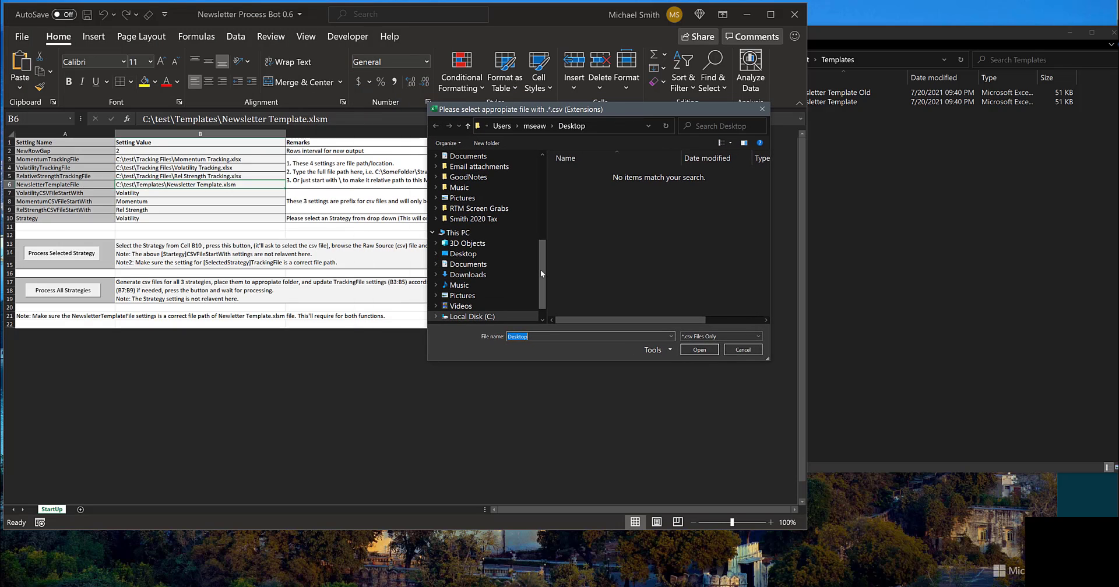
left_click_drag(543, 275, 548, 164)
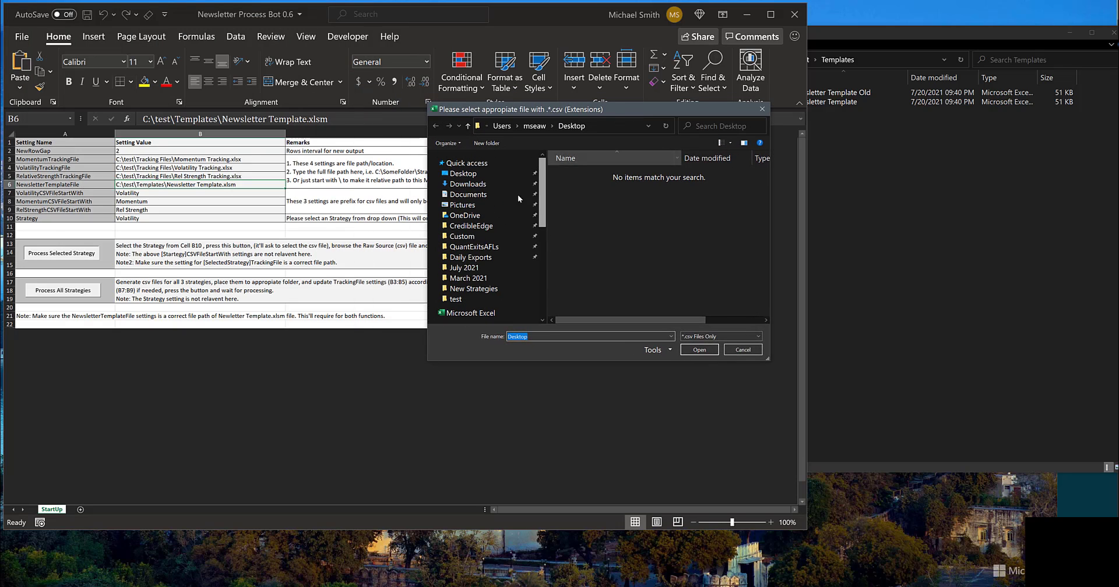
left_click(455, 301)
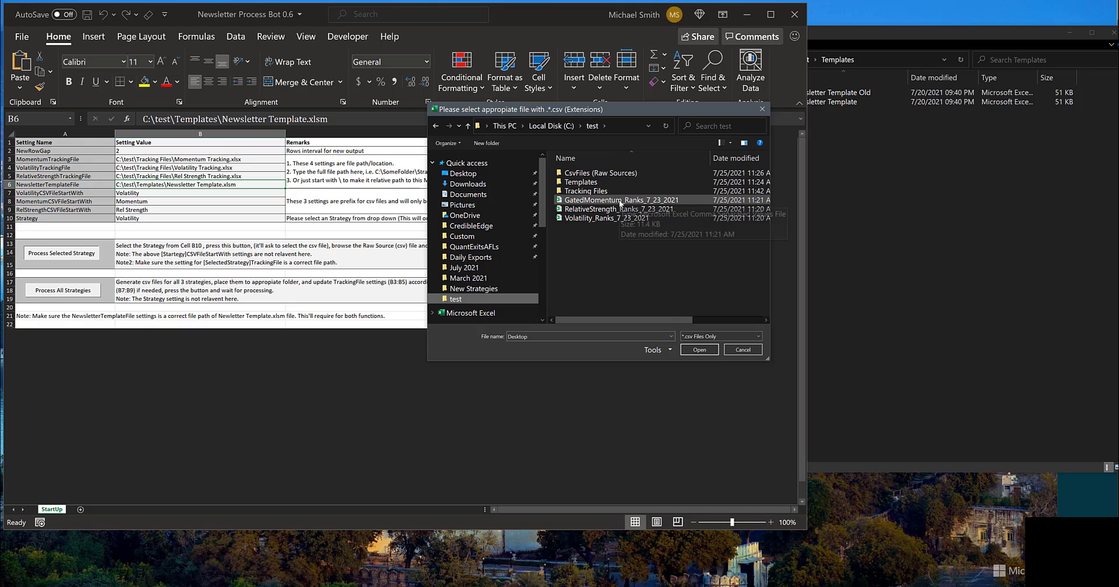
left_click(611, 219)
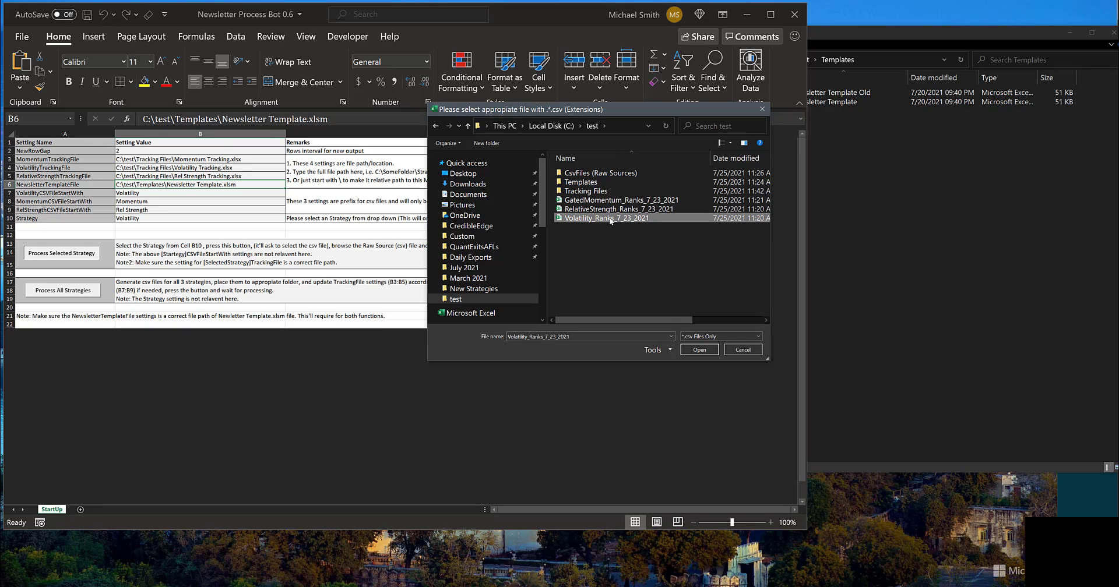
left_click(699, 350)
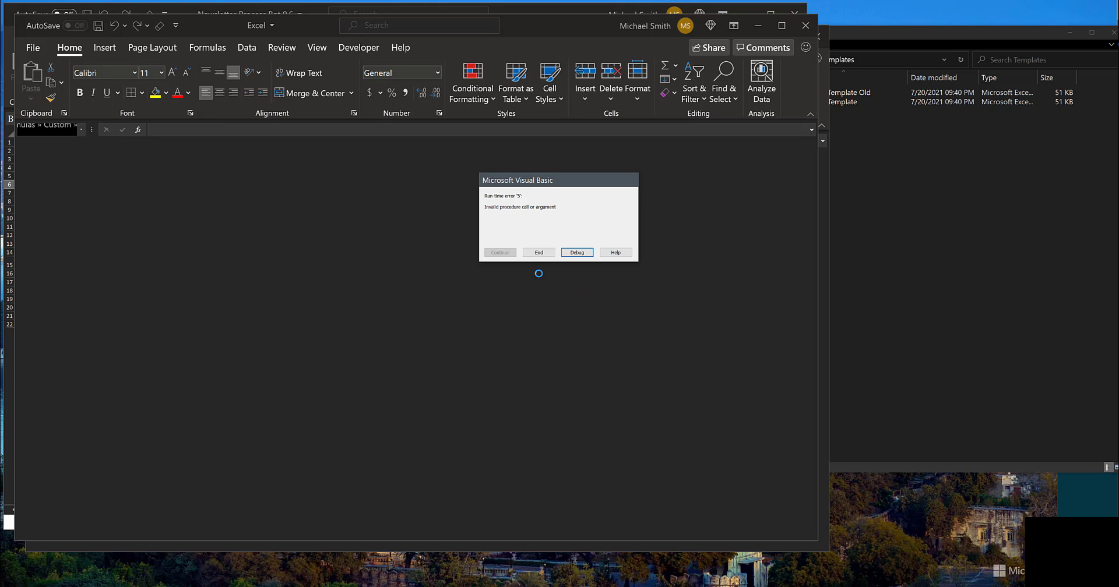
Step: Open the macro error in the debugger and examine rows 88 to 97 of the Volatility SM Ledger, fitting the Company column to its contents
left_click(577, 252)
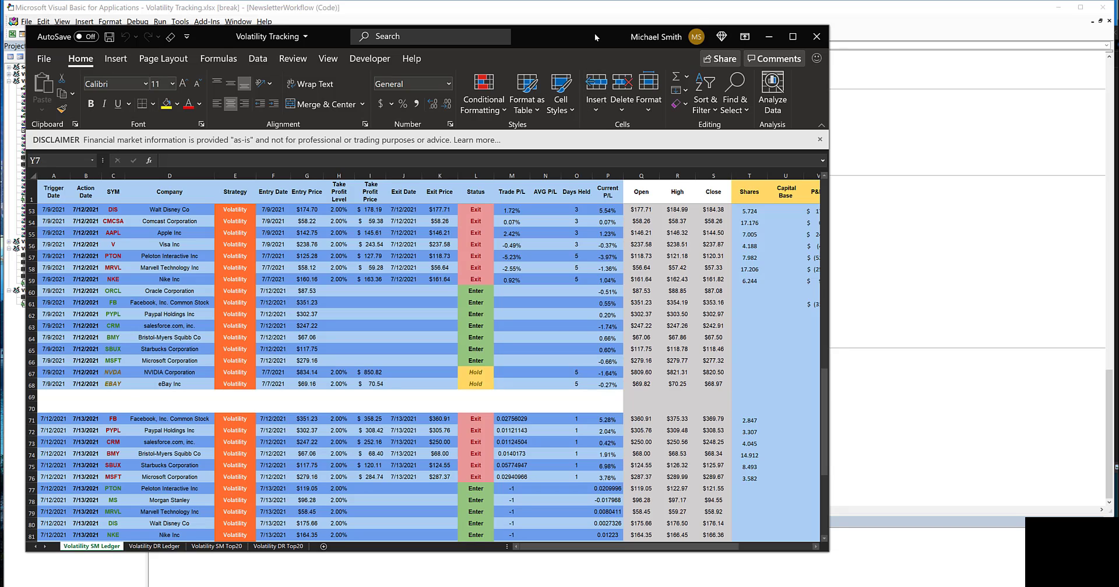
left_click_drag(594, 33, 671, 28)
scroll(373, 361, "down", 2)
scroll(373, 361, "down", 8)
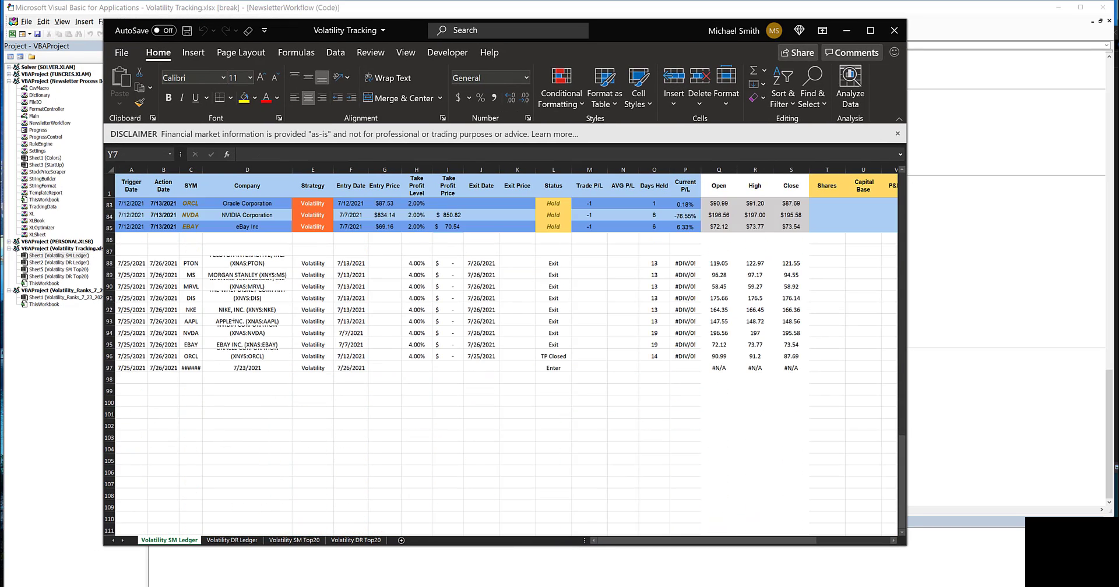
double_click(293, 169)
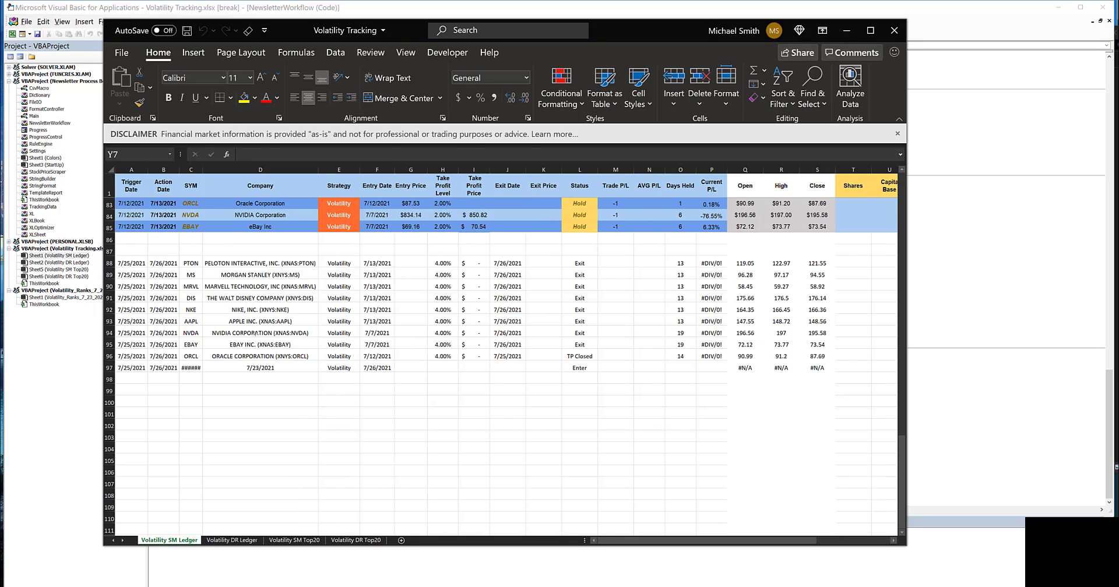
left_click_drag(158, 263, 166, 319)
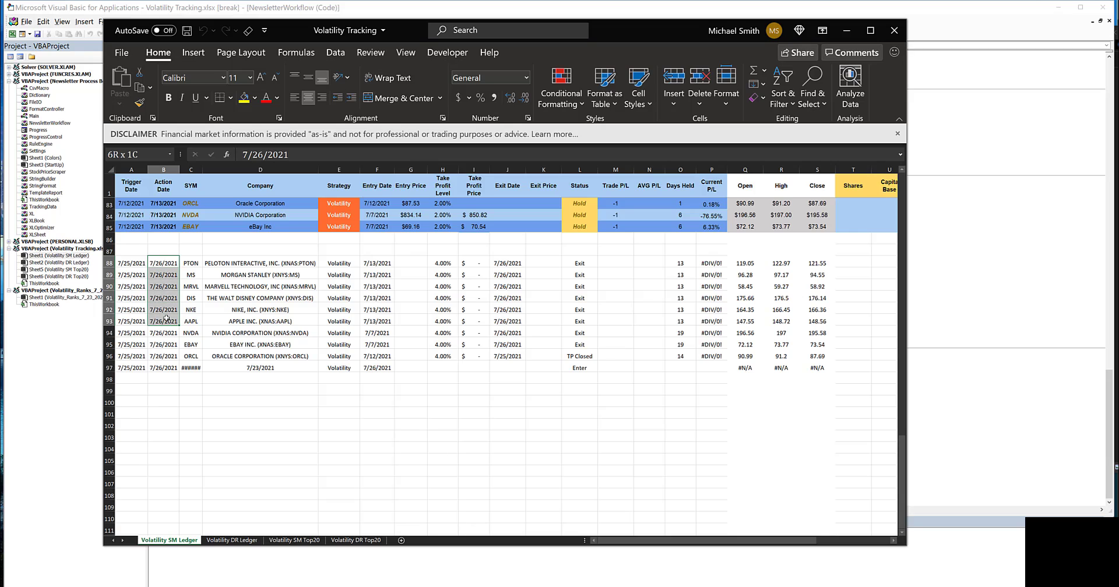
left_click_drag(131, 264, 151, 367)
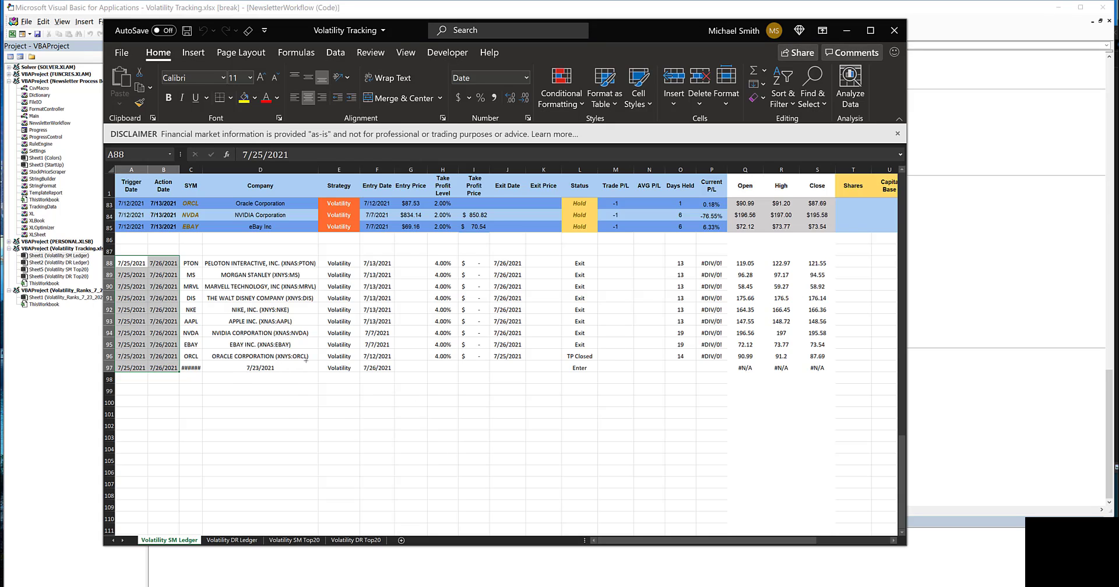
Step: Stop the debugger, return to the workbooks, and move the Volatility Tracking window out of the way
left_click(930, 54)
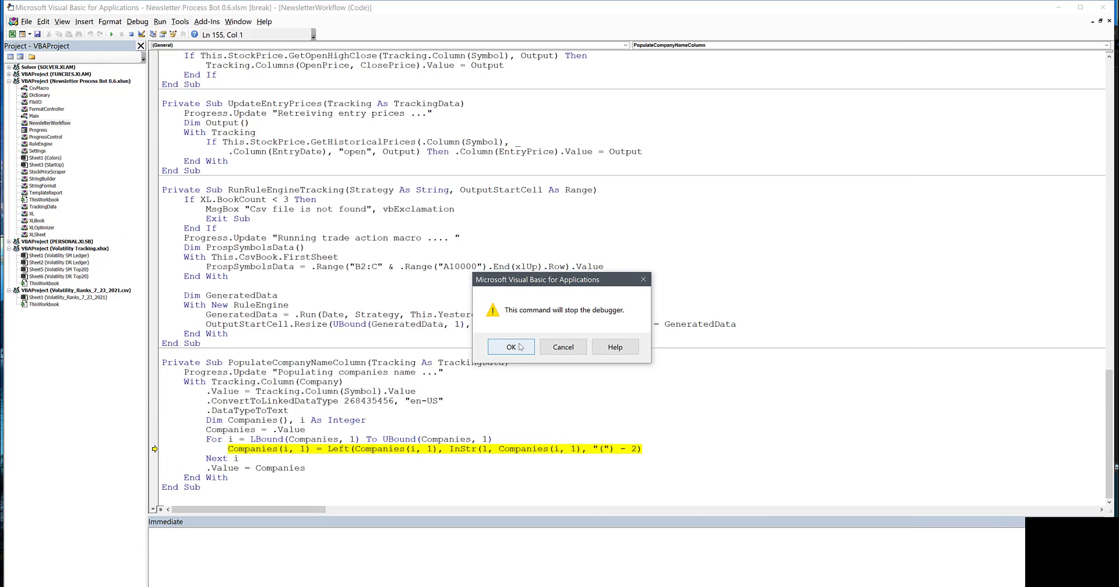
left_click(520, 347)
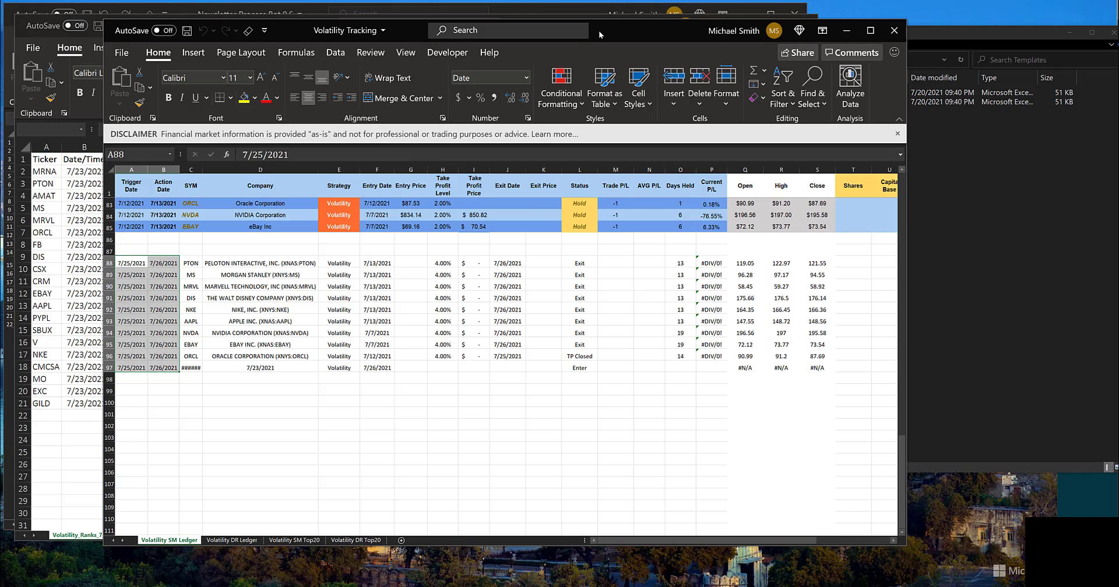
left_click_drag(599, 31, 1118, 76)
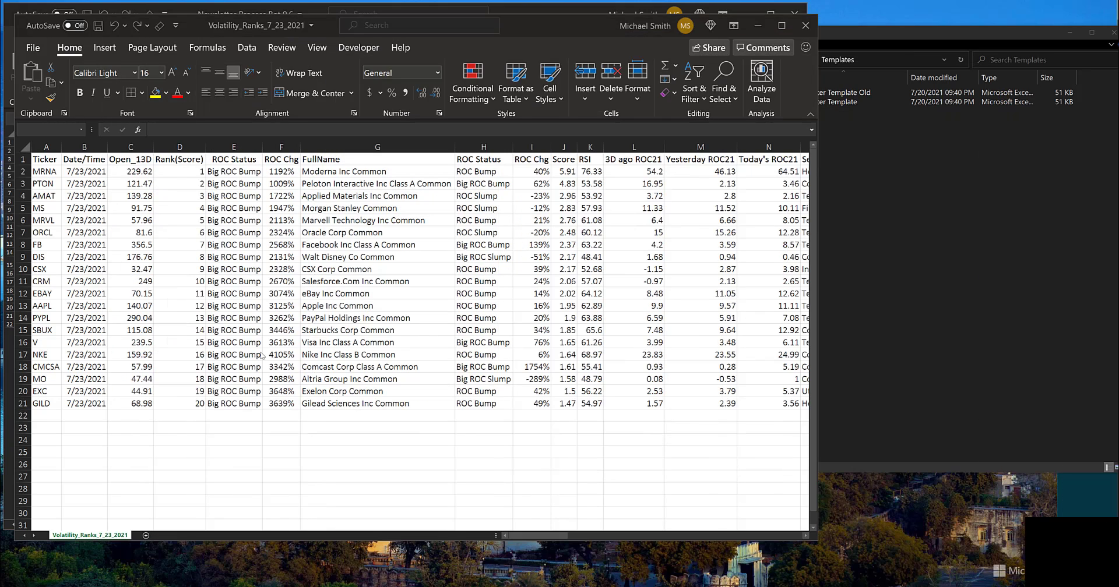
Step: Close the Volatility_Ranks_7_23_2021 file without saving its changes and return to the test folder in File Explorer
left_click(805, 26)
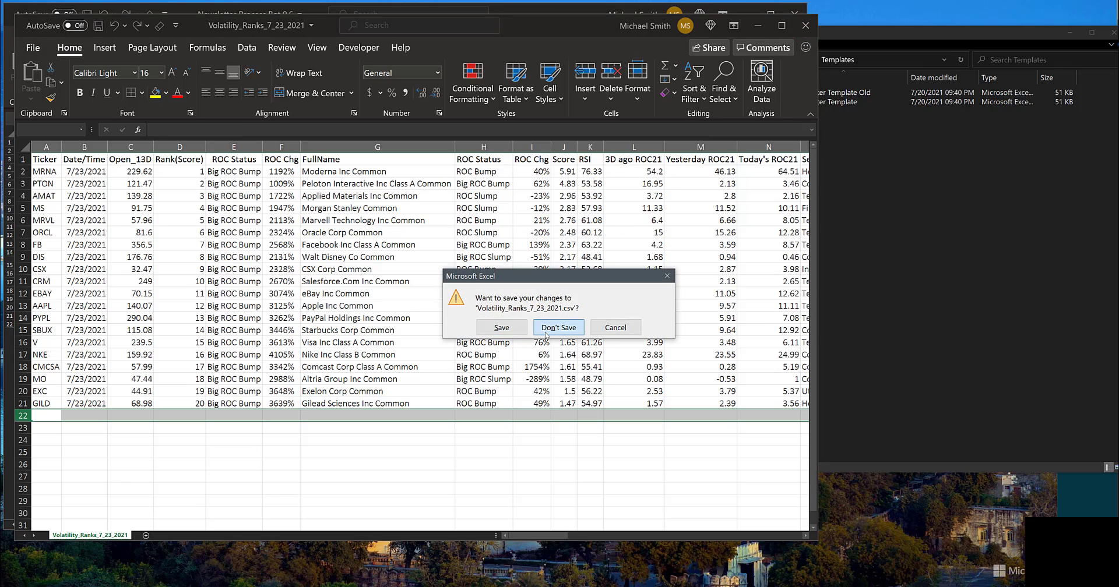
left_click(547, 329)
left_click(844, 303)
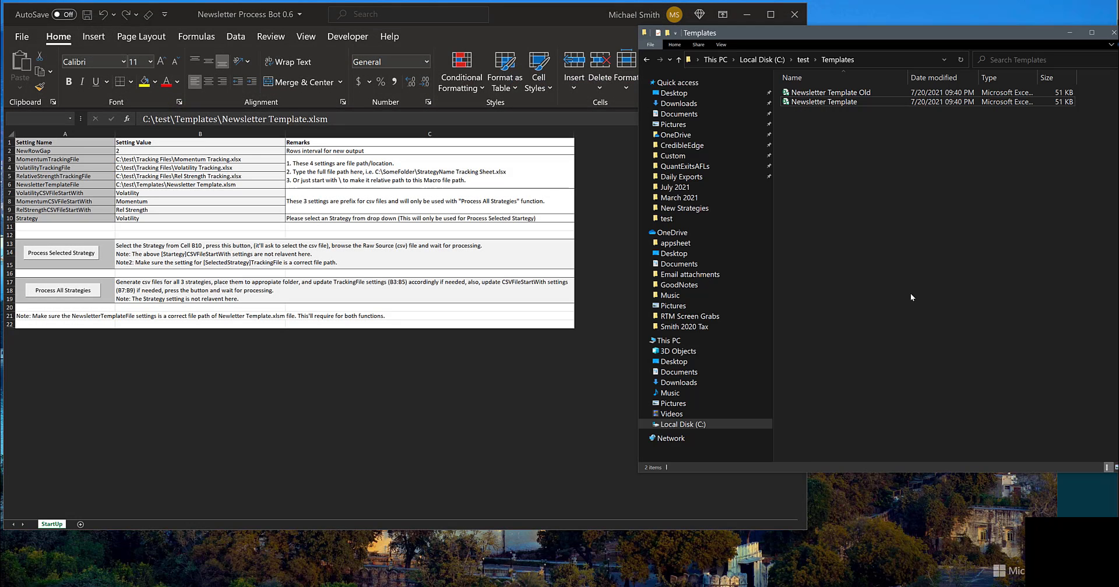
left_click(678, 59)
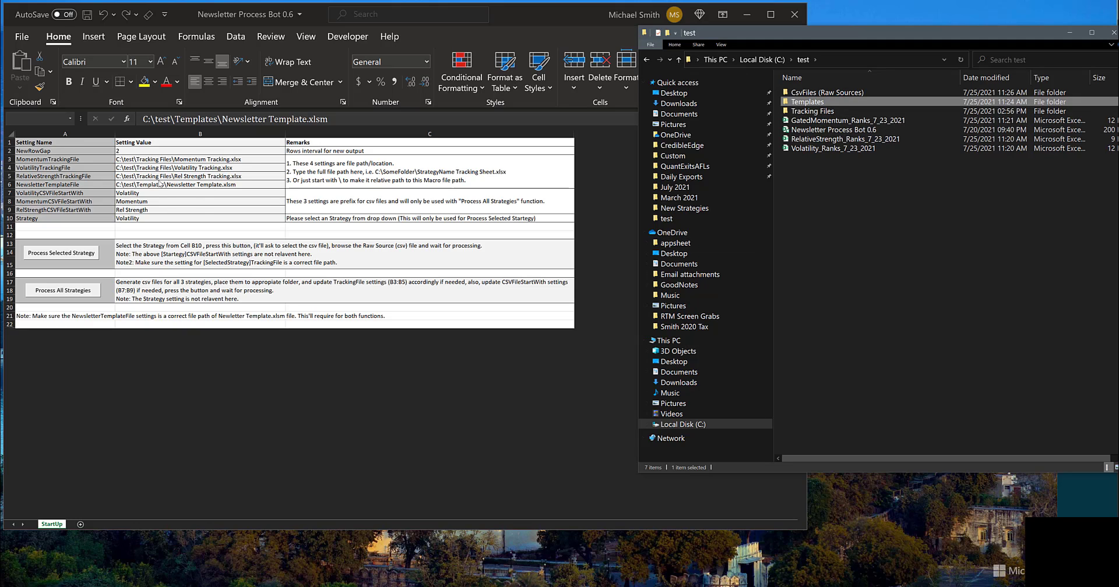
Step: Set the Strategy value in B10 of the bot workbook to Momentum
left_click(216, 219)
left_click(282, 216)
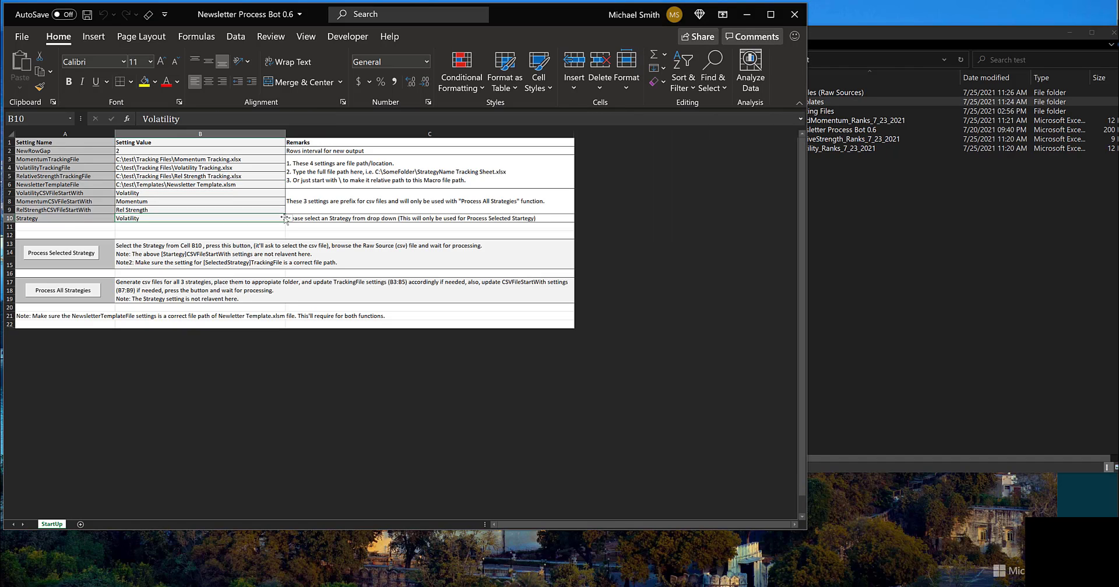
left_click(289, 219)
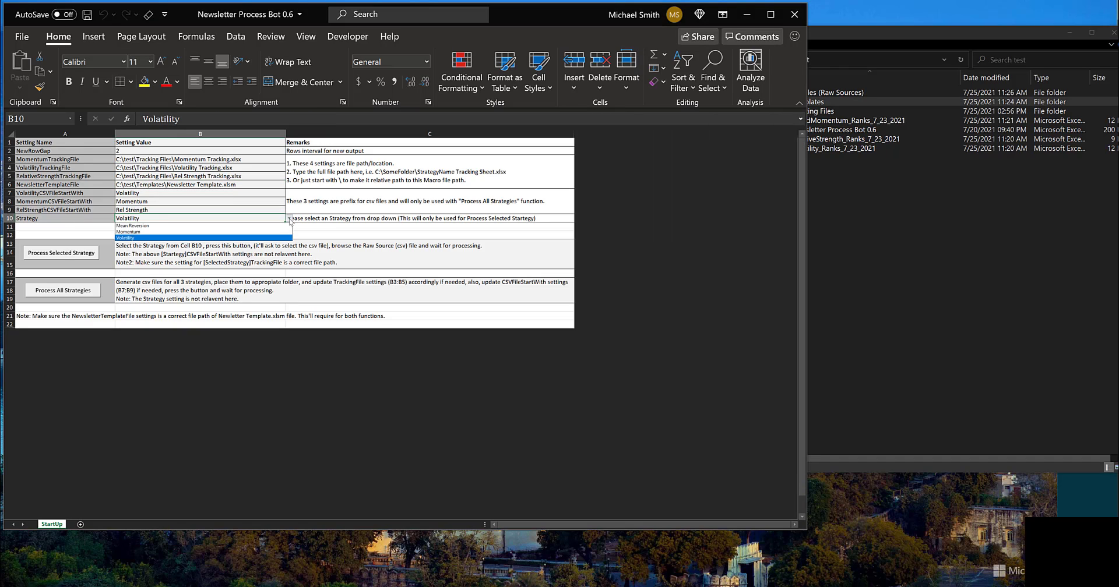
left_click(253, 233)
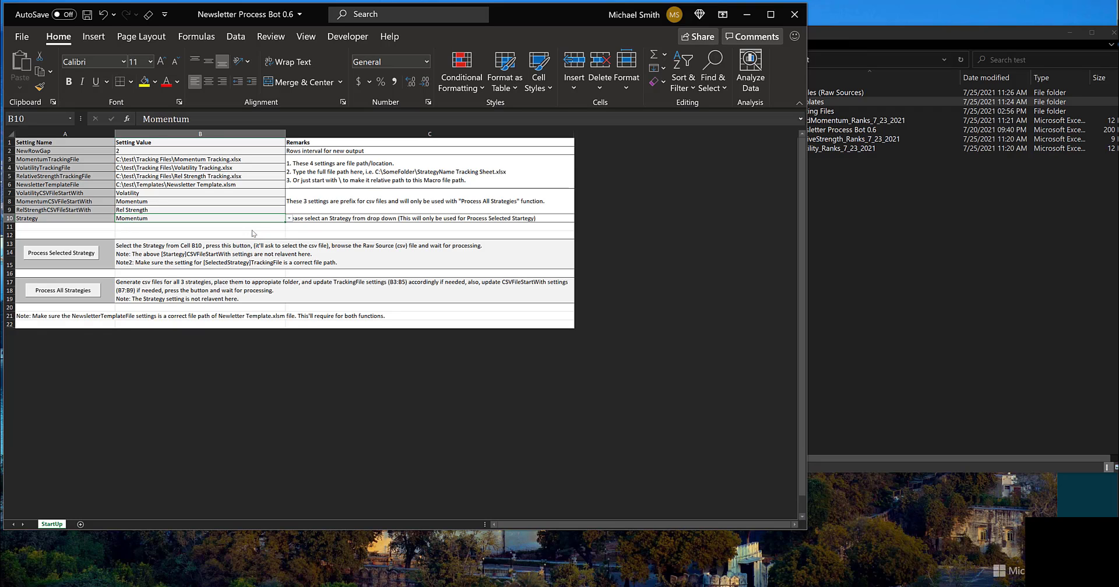
Step: Process the selected Momentum strategy with GatedMomentum_Ranks_7_23_2021 from the test folder and end the macro at its run-time error
left_click(81, 256)
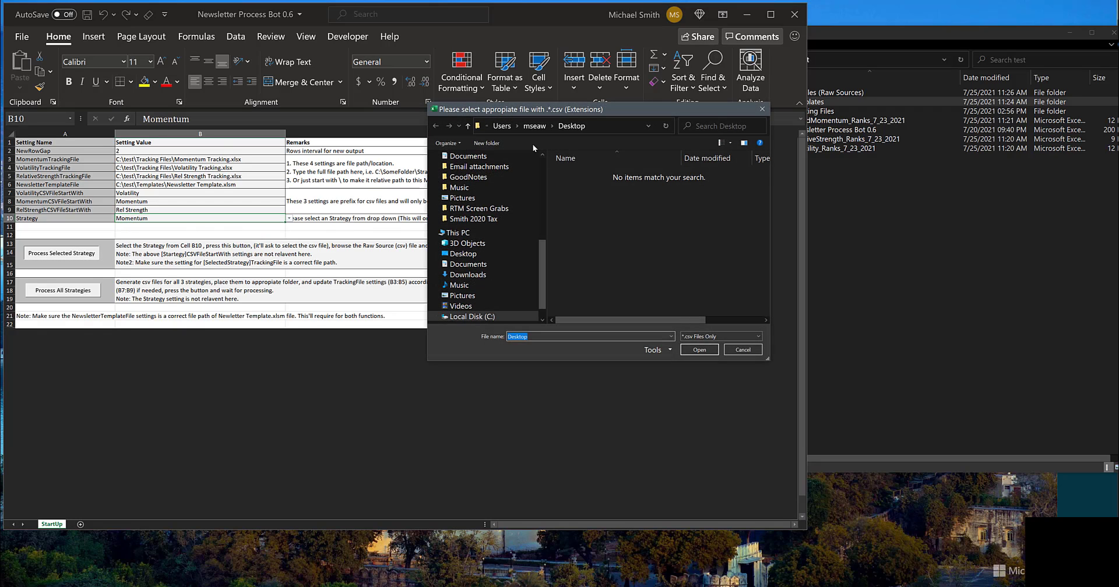
left_click(466, 126)
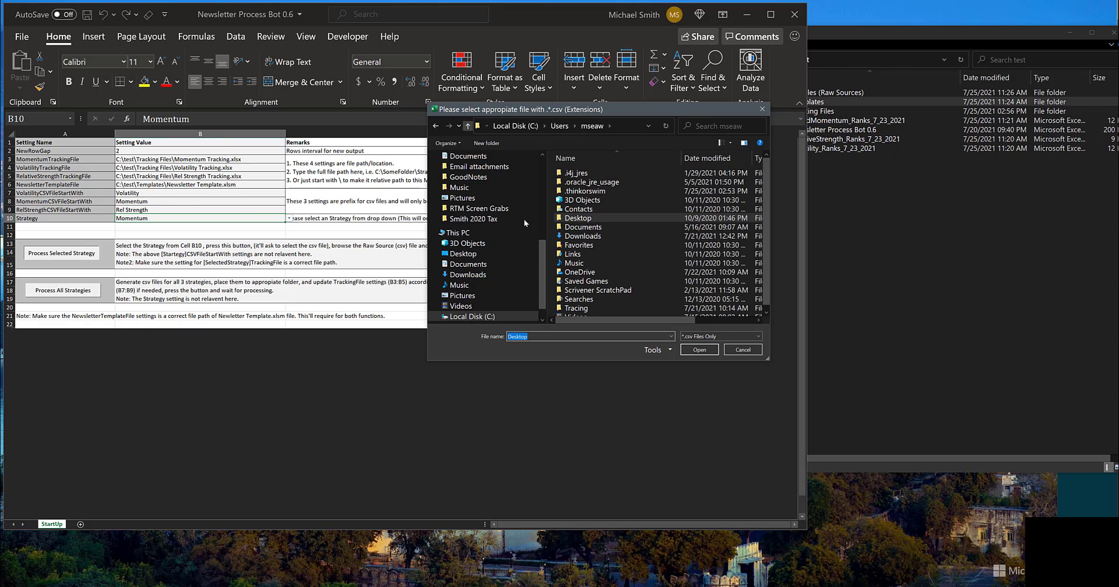
scroll(501, 233, "up", 5)
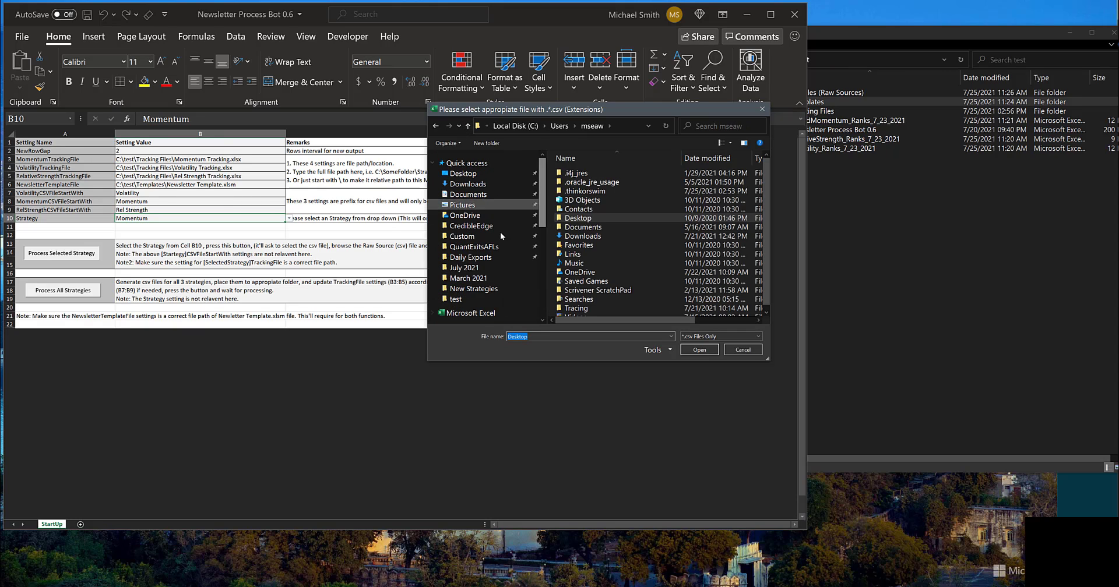
left_click(456, 298)
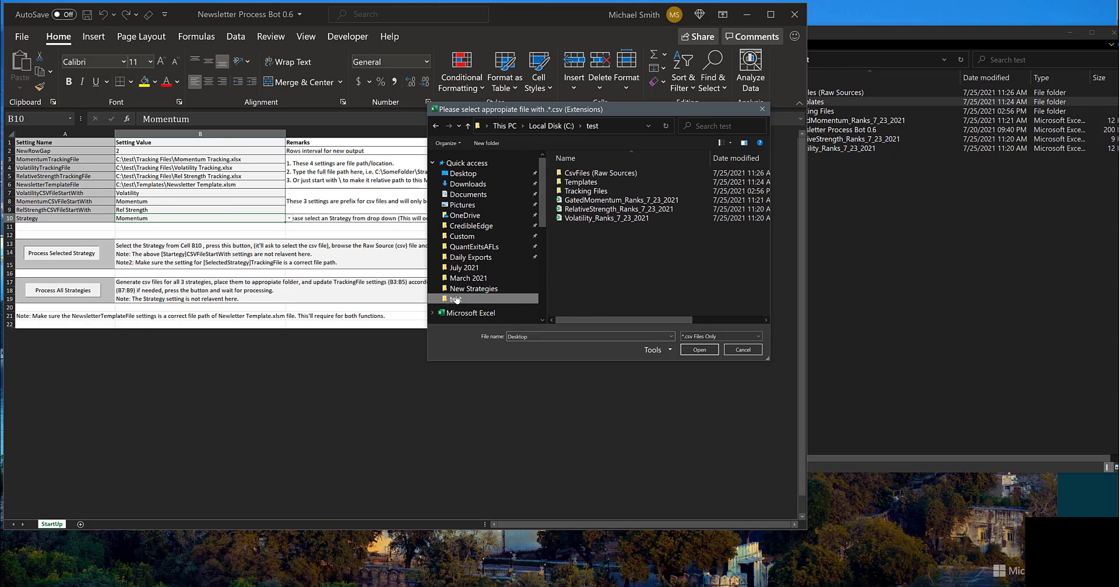
left_click(607, 201)
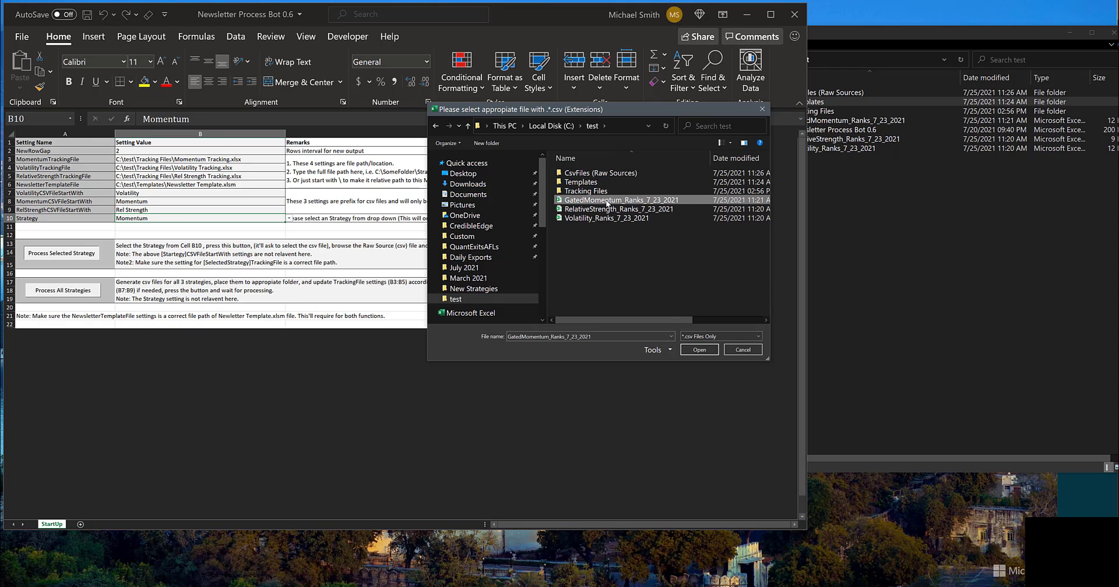
left_click(701, 348)
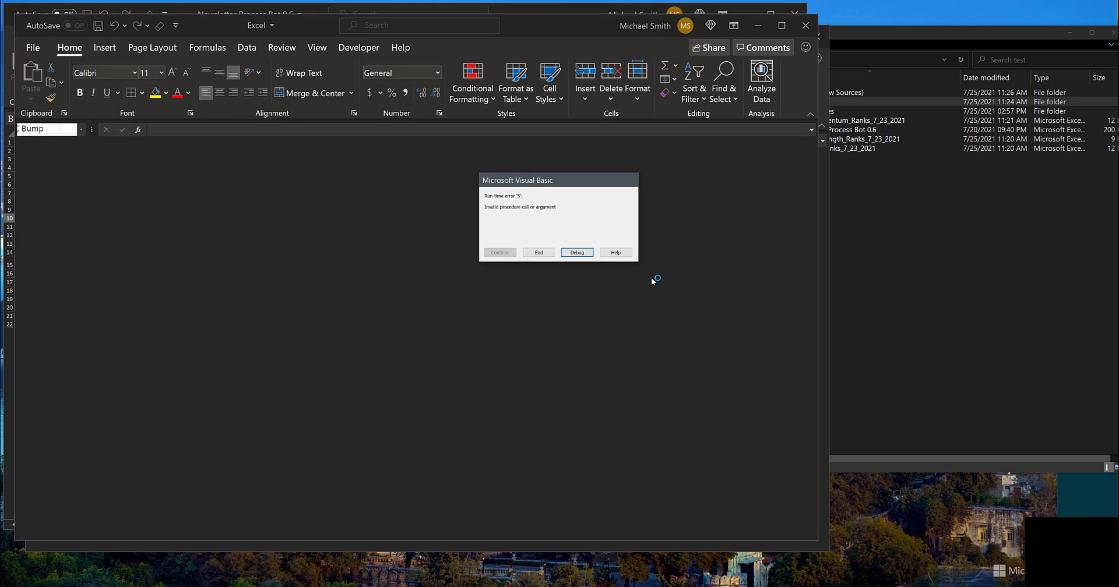
left_click(538, 253)
Step: Examine rows 577 to 582 of the Momentum SM Ledger, fitting the Trigger Date and Action Date columns to their contents
scroll(168, 330, "down", 20)
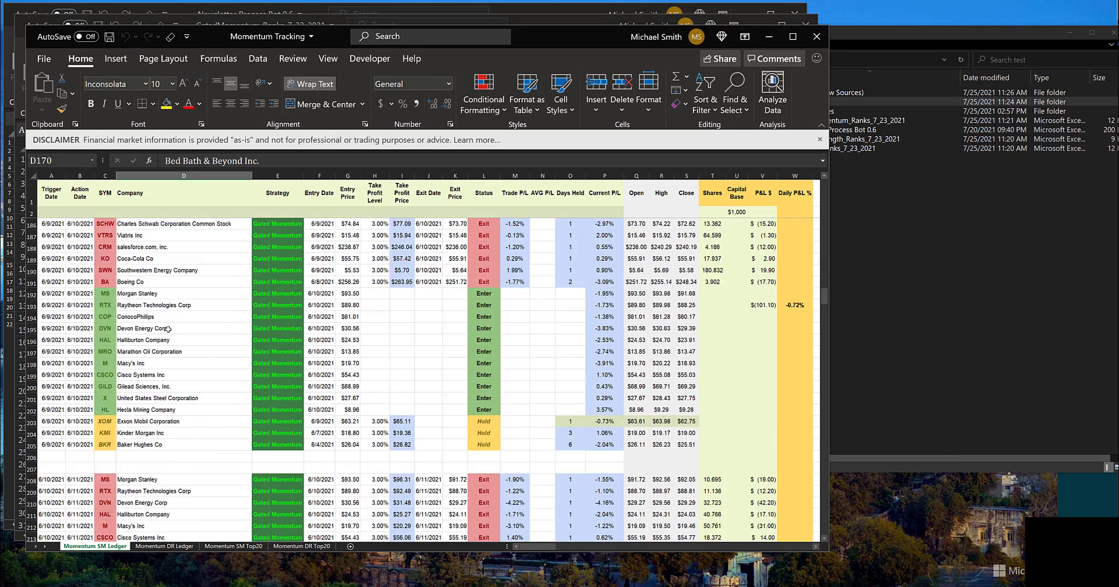
scroll(173, 324, "down", 20)
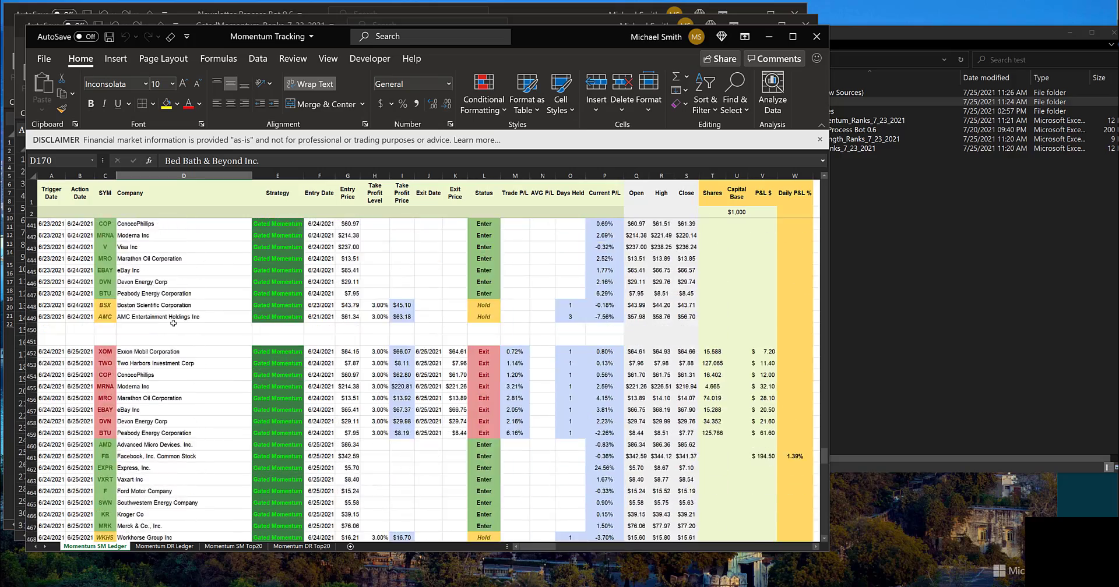
scroll(174, 324, "up", 14)
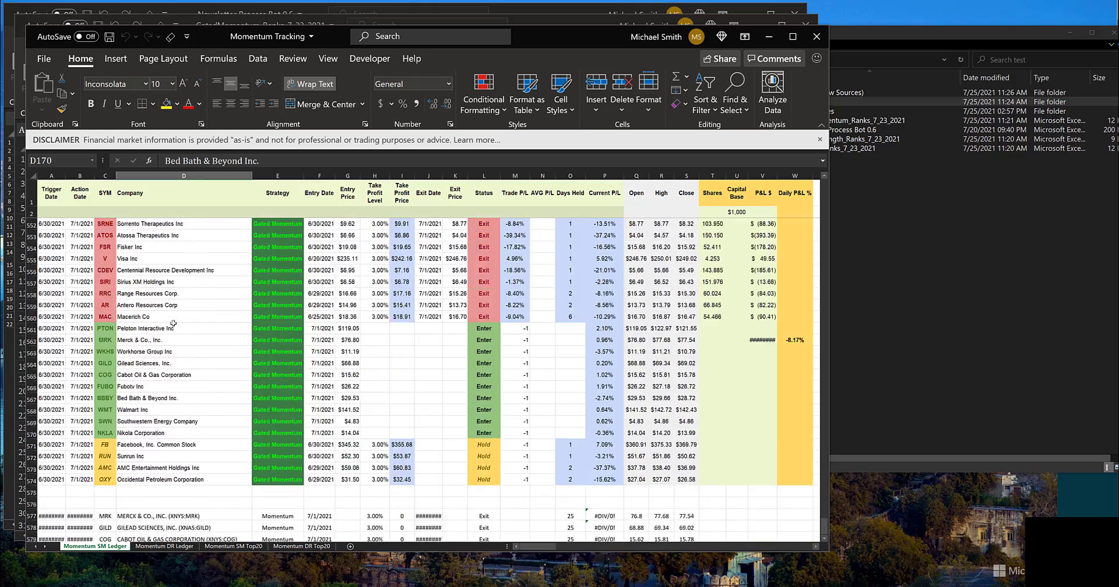
double_click(94, 176)
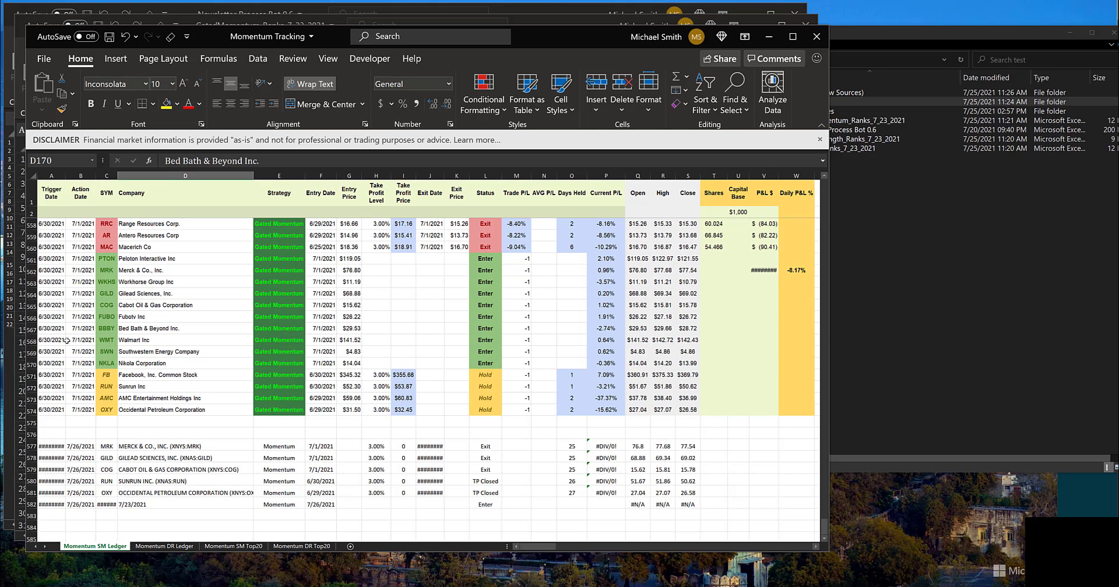
double_click(65, 176)
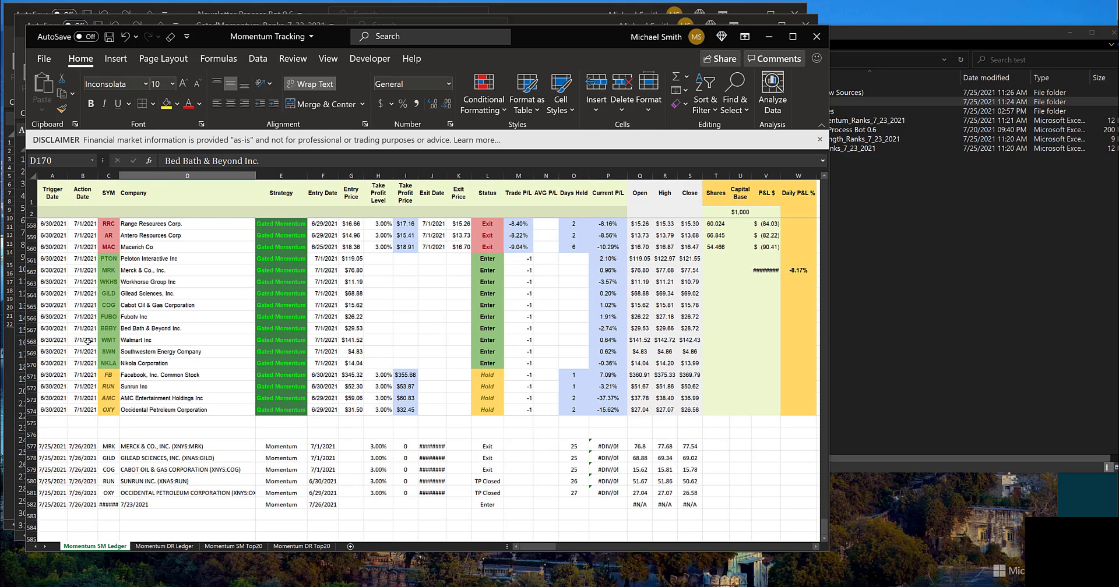
left_click_drag(53, 446, 57, 501)
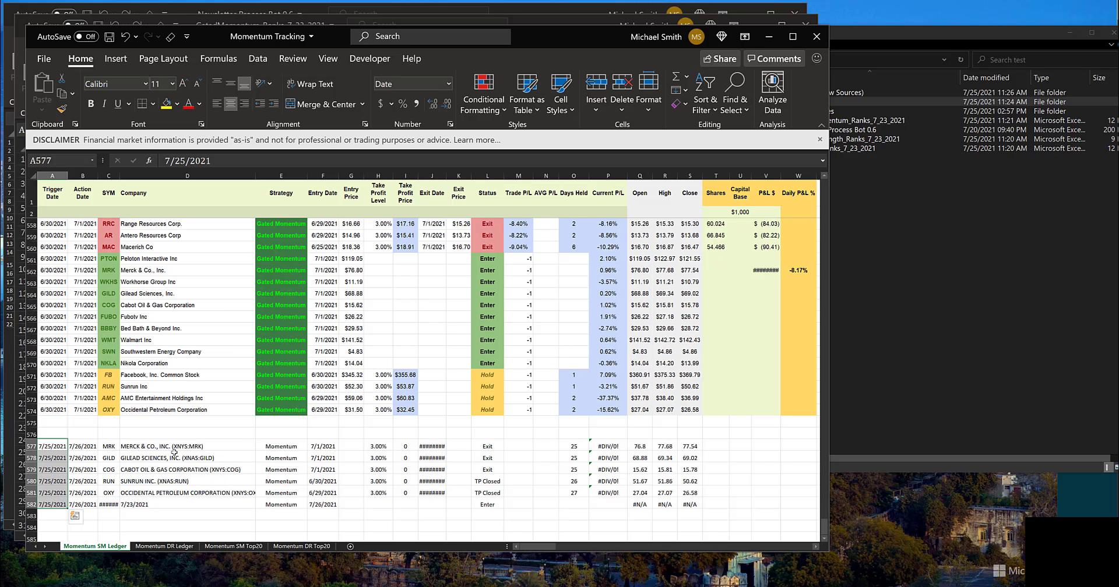
scroll(74, 513, "down", 4)
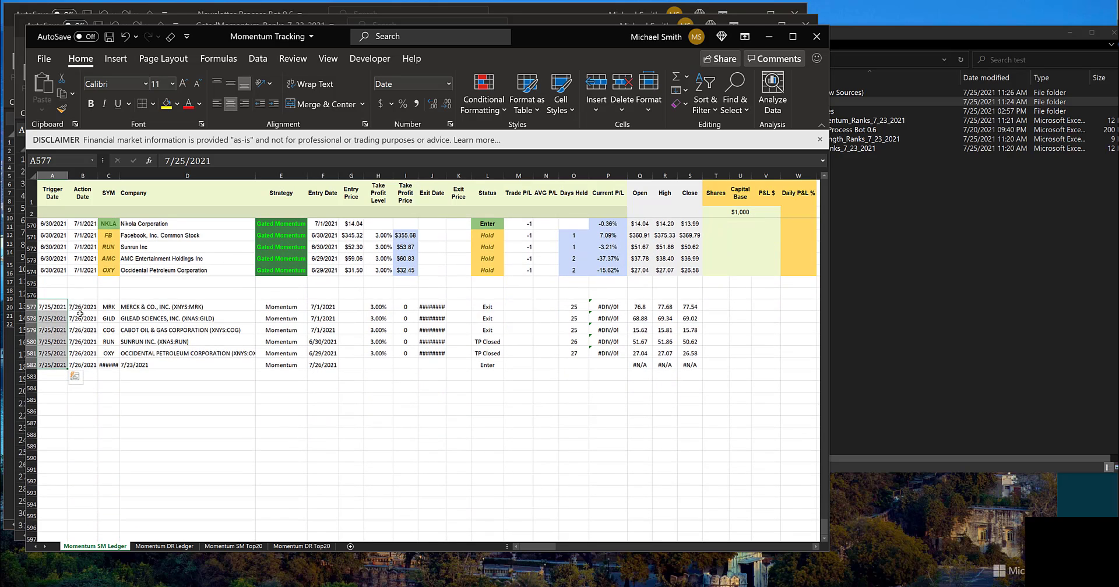
left_click_drag(81, 312, 723, 374)
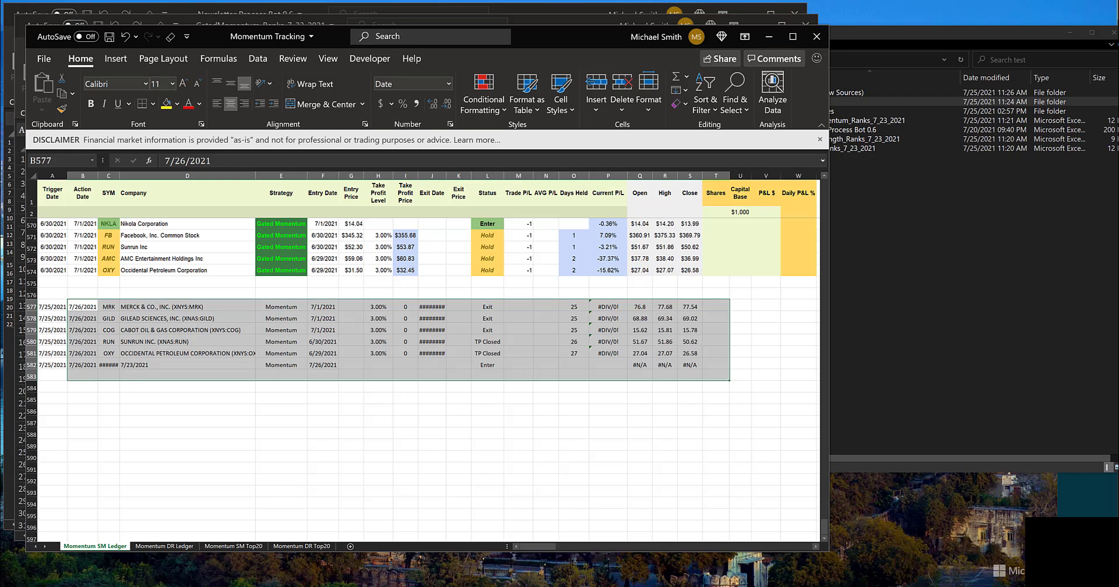
Step: Switch to Snagit Editor and view the captured Gated Momentum table with 7/23/2021 action dates
left_click(653, 586)
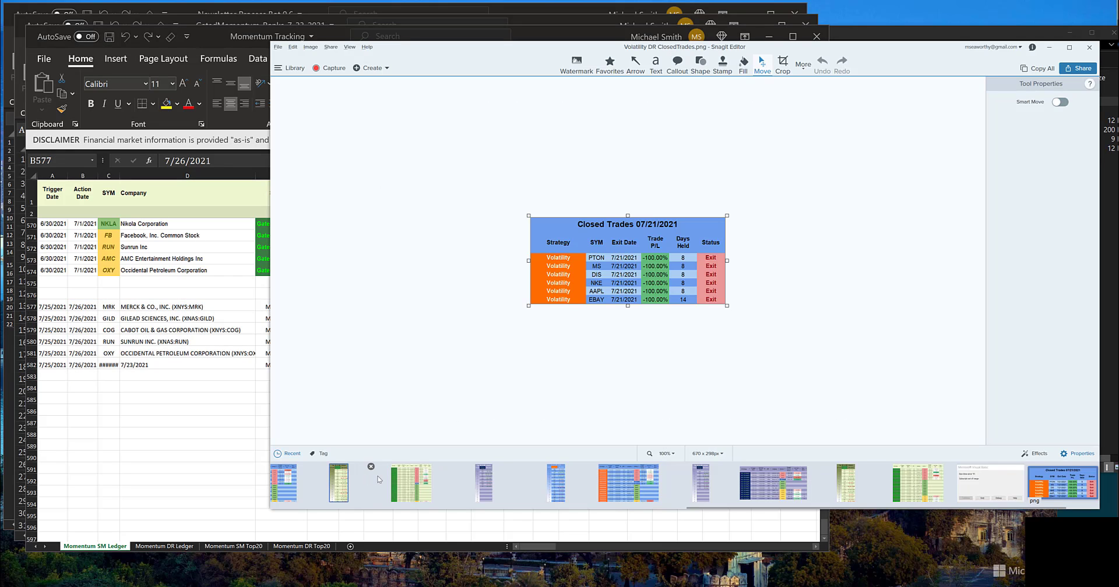
left_click(411, 483)
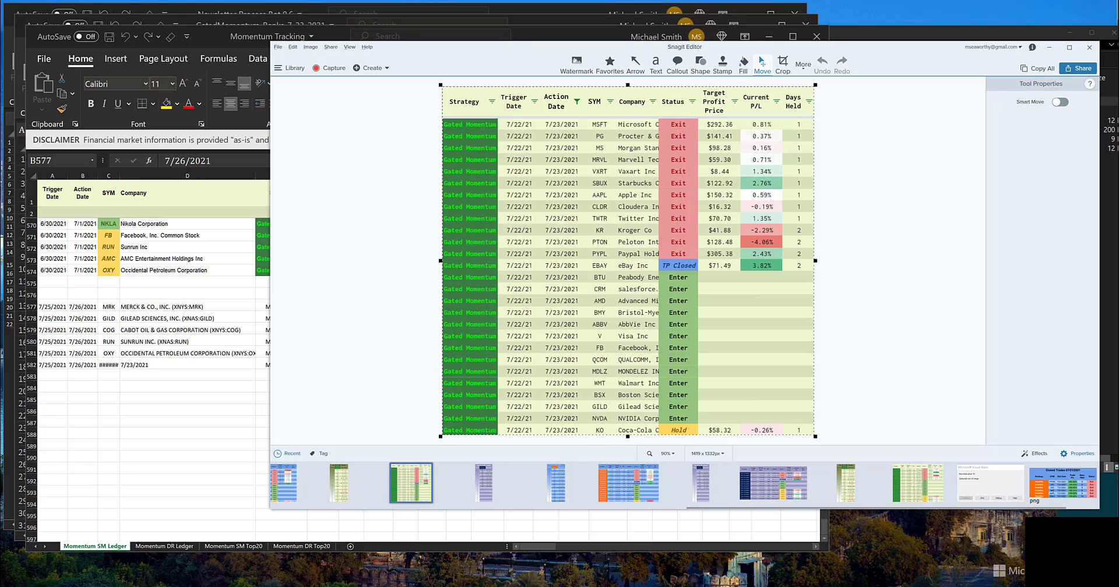
Step: Bring up the July 2021 Gated Momentum Tracking spreadsheet in the browser, maximized, and show its filtered table of 7/26/2021 action dates
mouse_move(401, 586)
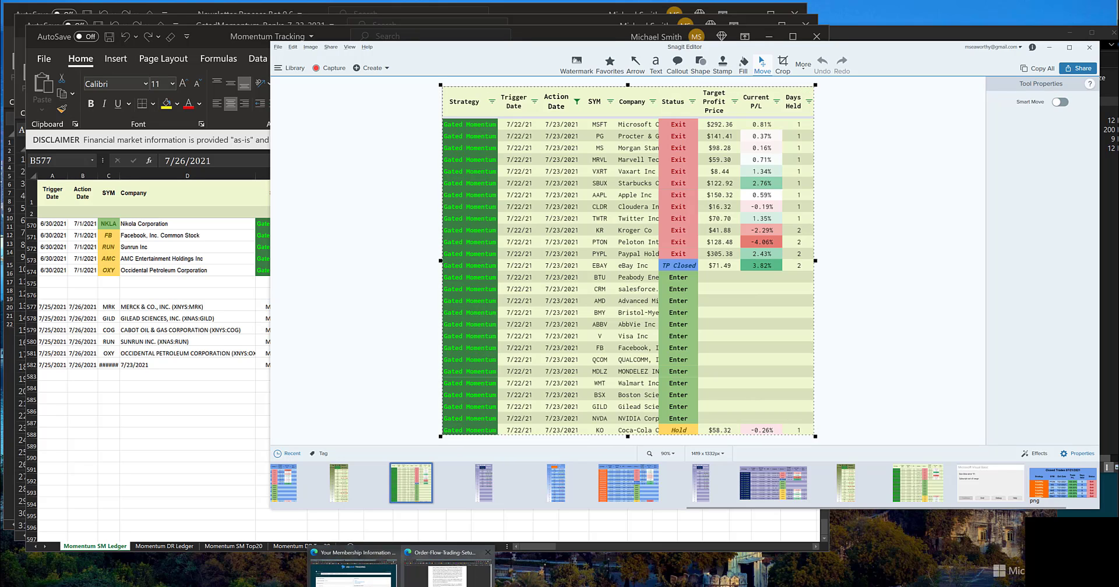
left_click(323, 550)
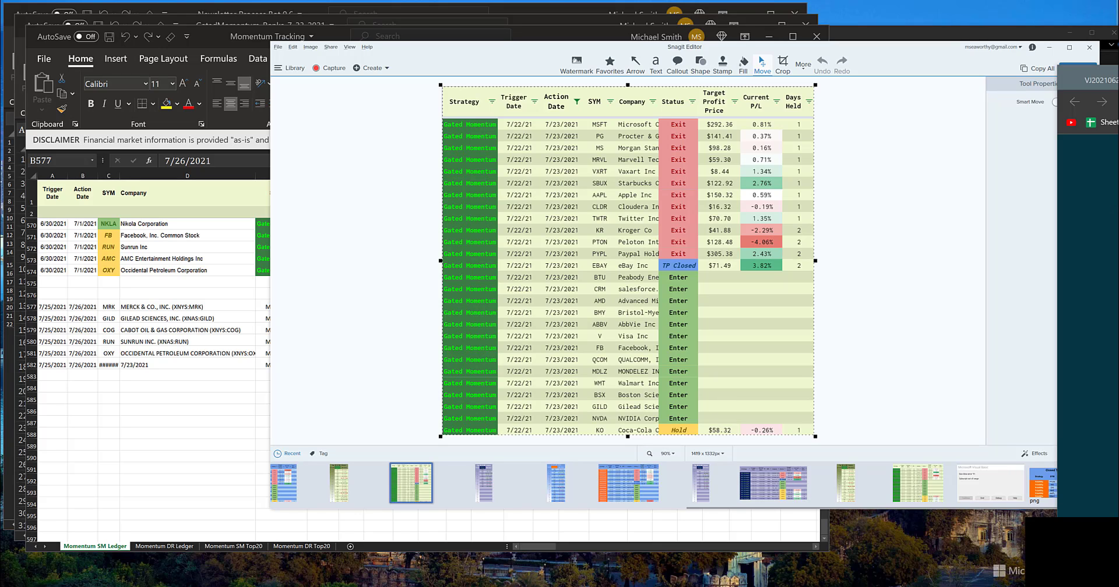
left_click_drag(1118, 117, 5, 37)
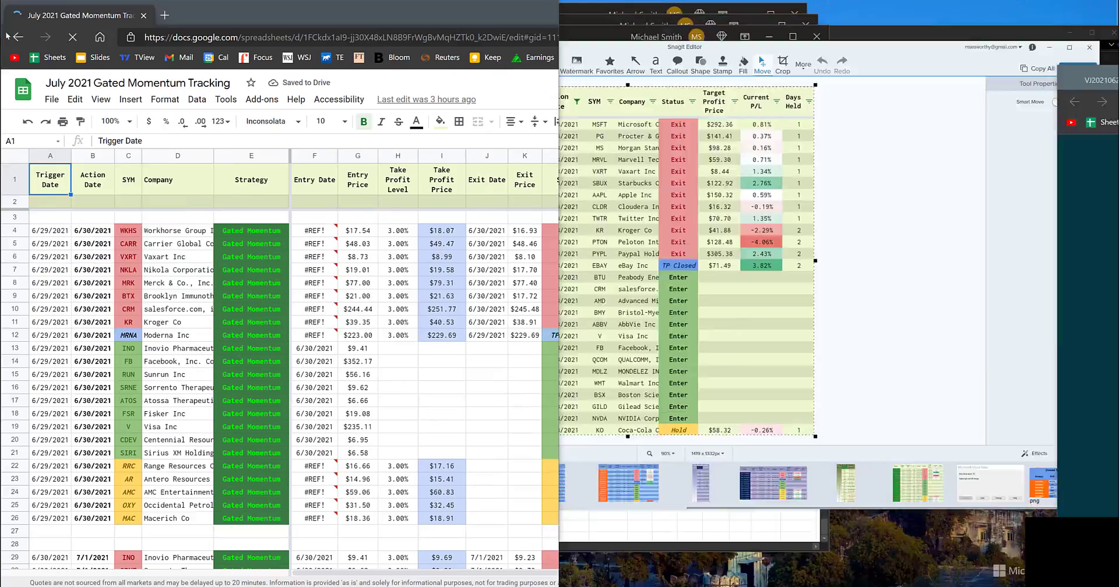
key("super+Up")
left_click(399, 290)
left_click(195, 383)
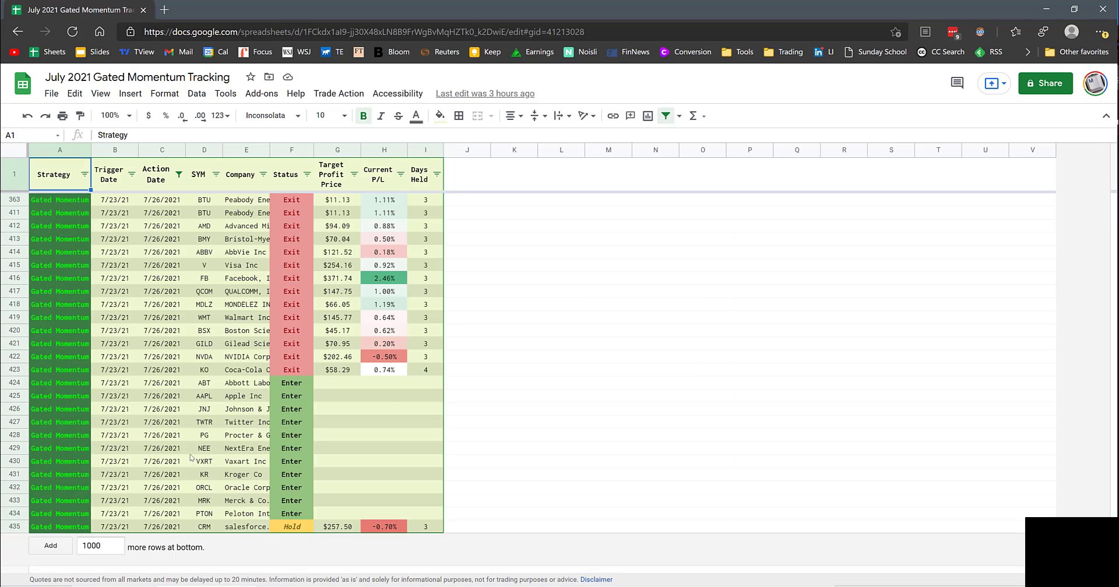
Step: Restore the browser window to a smaller size beside the Momentum Tracking workbook and move Snagit Editor out of the way
left_click(1074, 8)
left_click_drag(1115, 137, 498, 49)
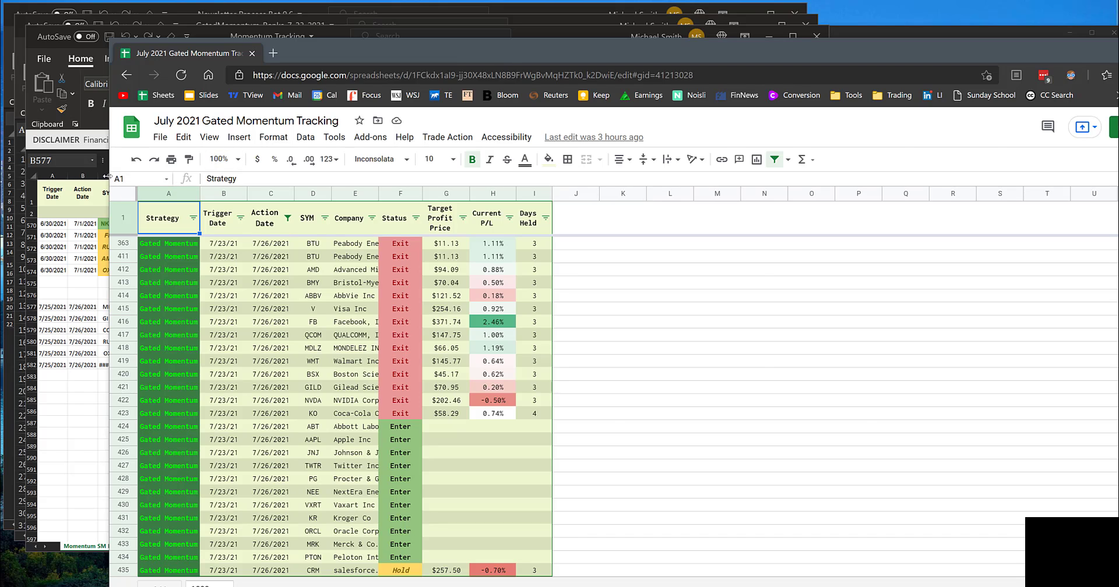
left_click_drag(331, 58, 600, 21)
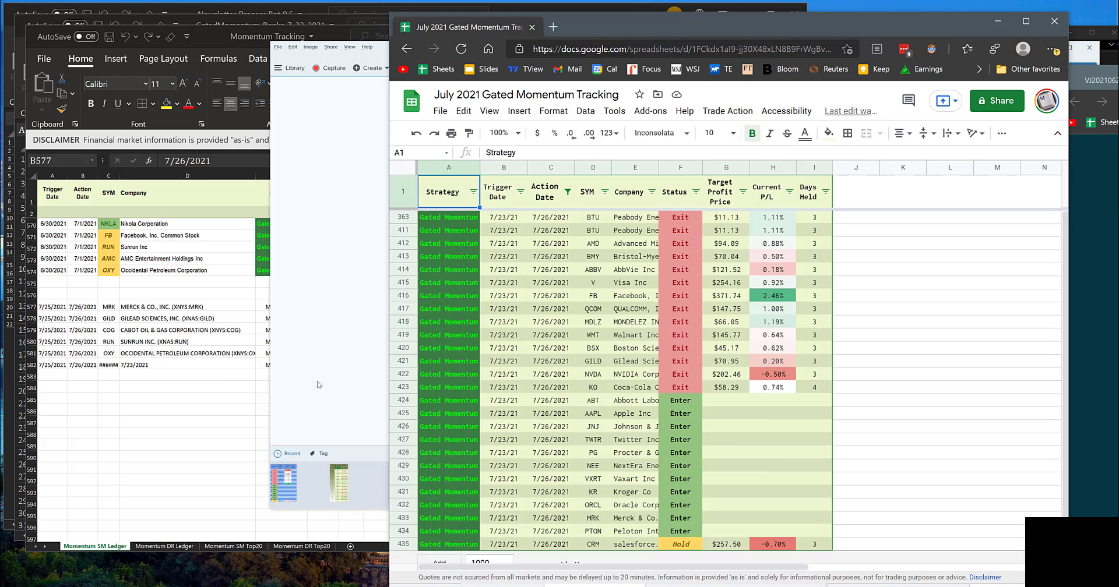
left_click(337, 60)
left_click(1050, 48)
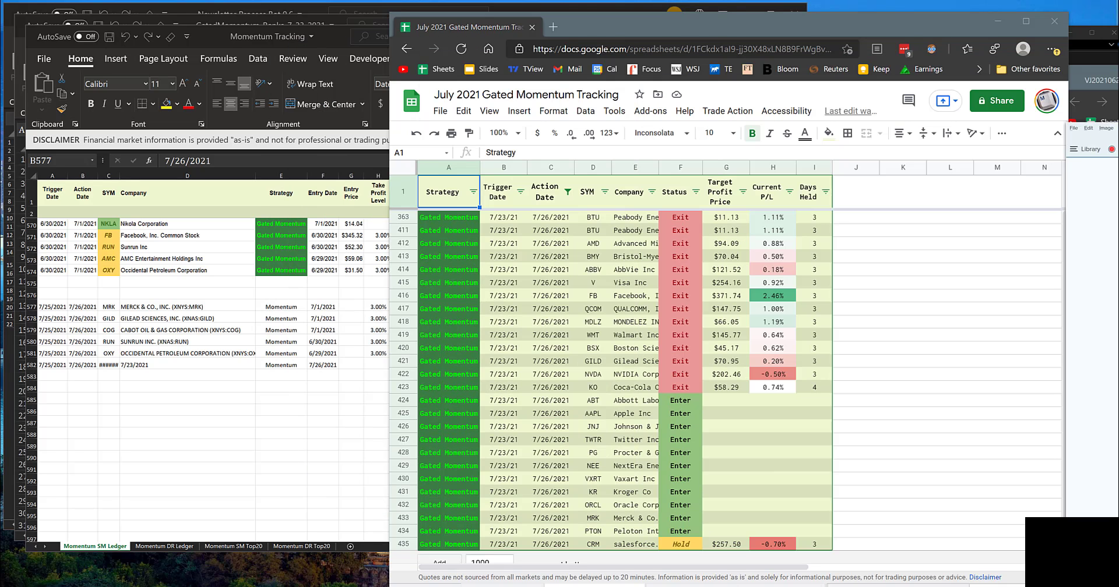
Step: Compare the Momentum SM Ledger's new rows with the Google Sheets table, then put the browser away and return to the Momentum Tracking workbook
left_click(120, 321)
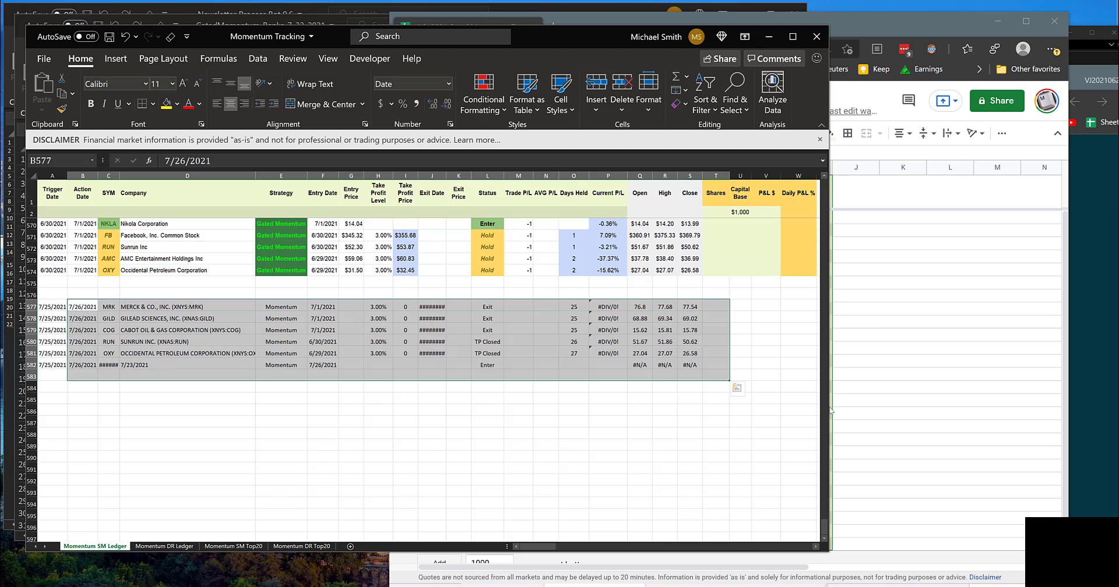
left_click(953, 412)
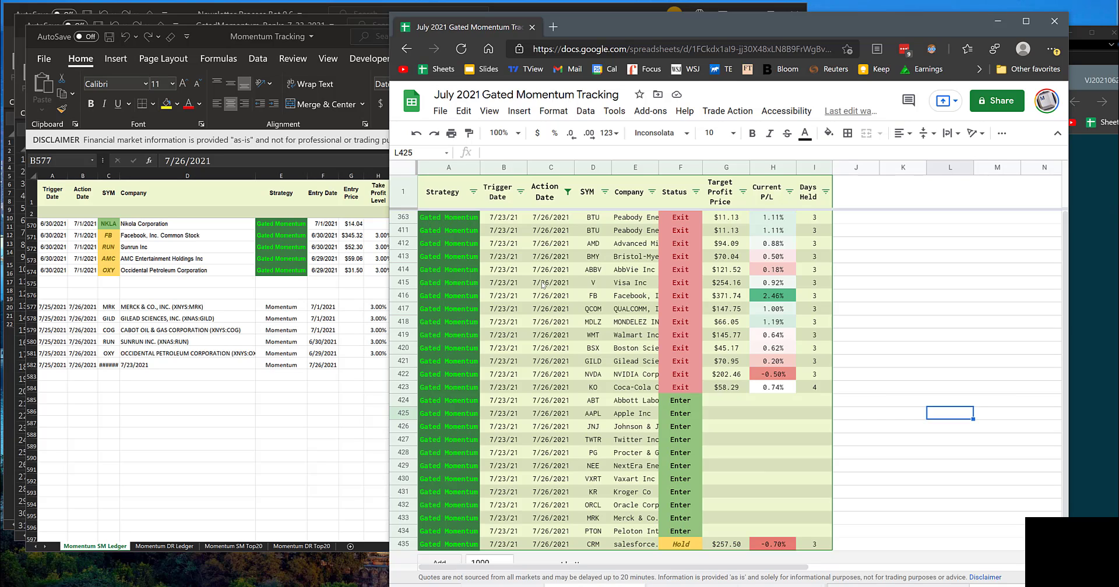
left_click(265, 428)
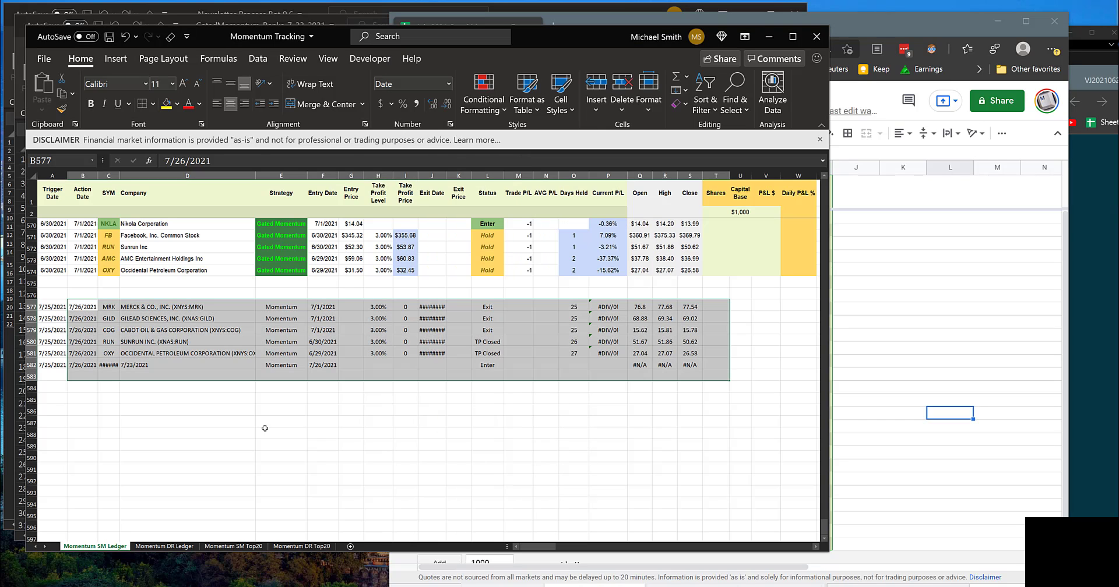
left_click(997, 21)
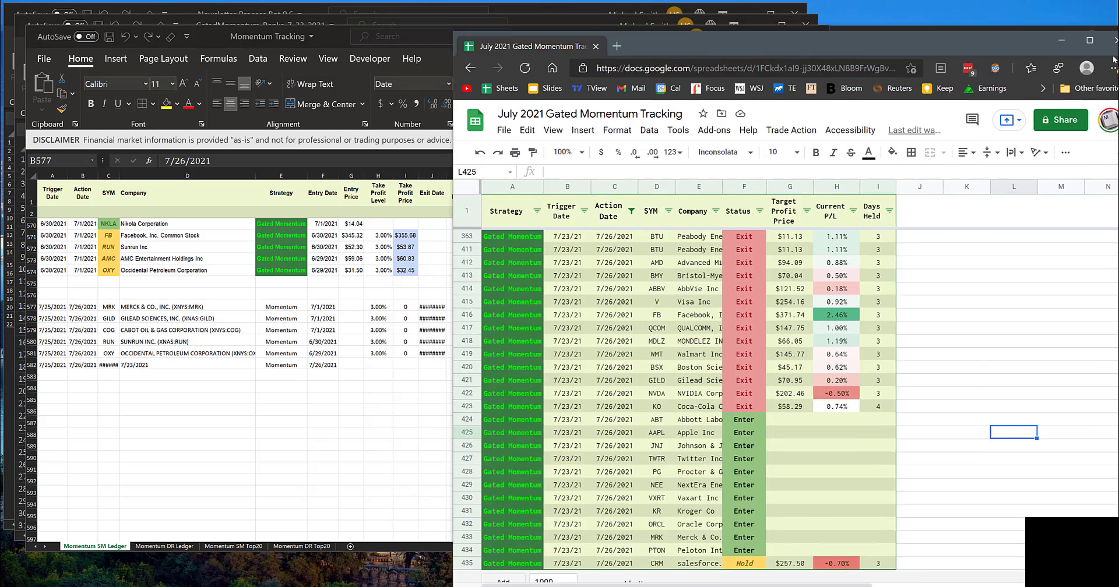
left_click(957, 231)
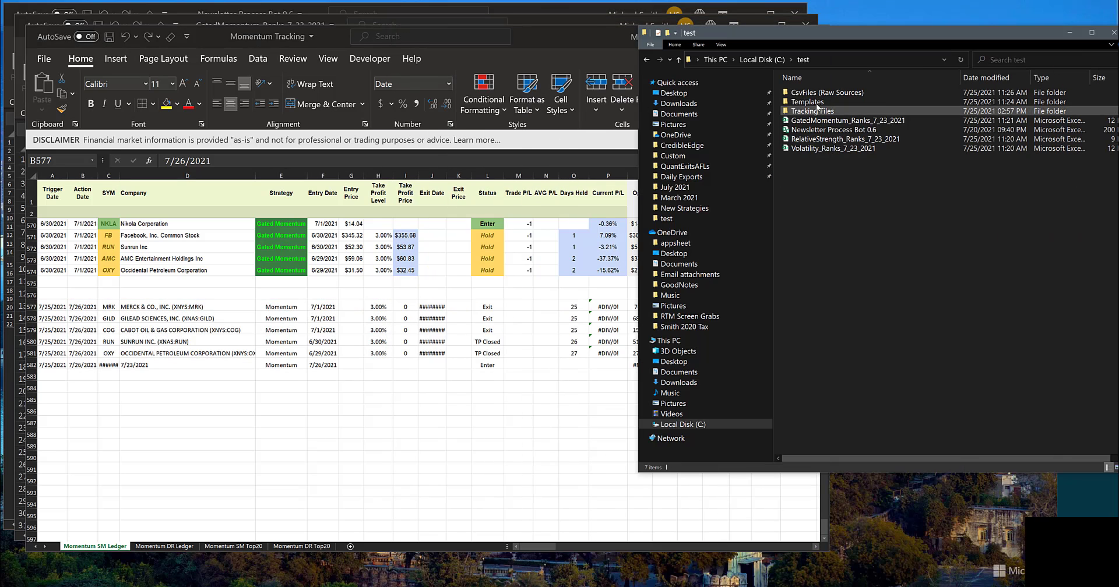
left_click(388, 420)
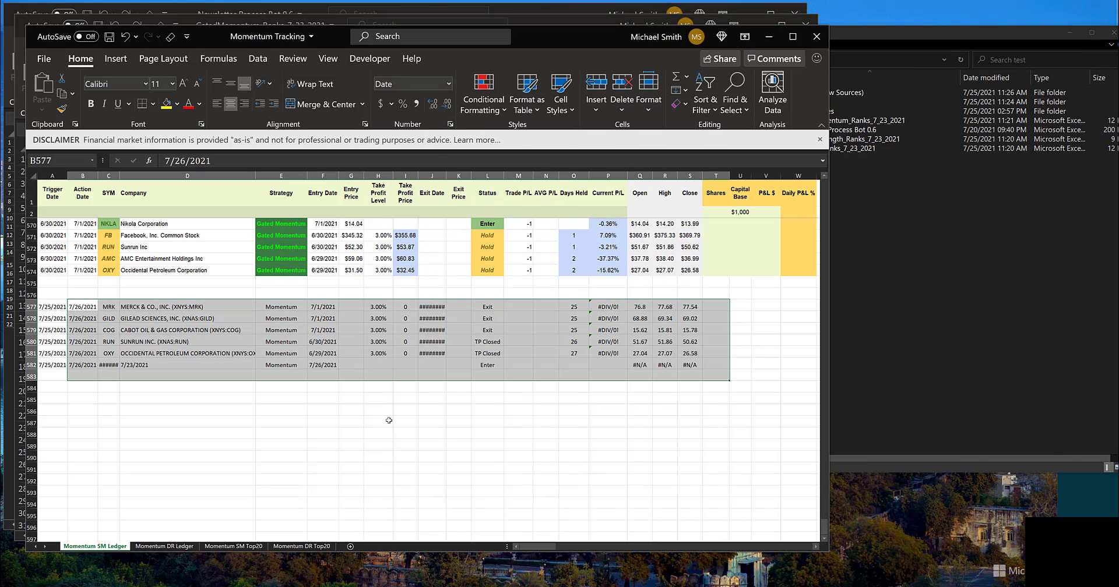
Step: Close the Momentum Tracking workbook and the GatedMomentum_Ranks_7_23_2021 file without saving their changes
left_click(814, 40)
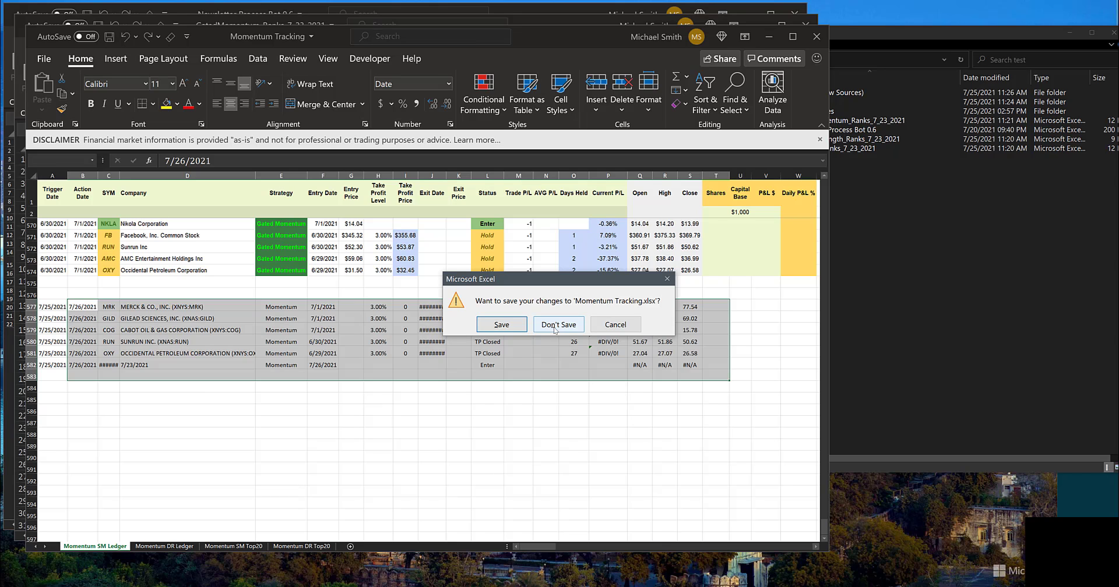
left_click(554, 326)
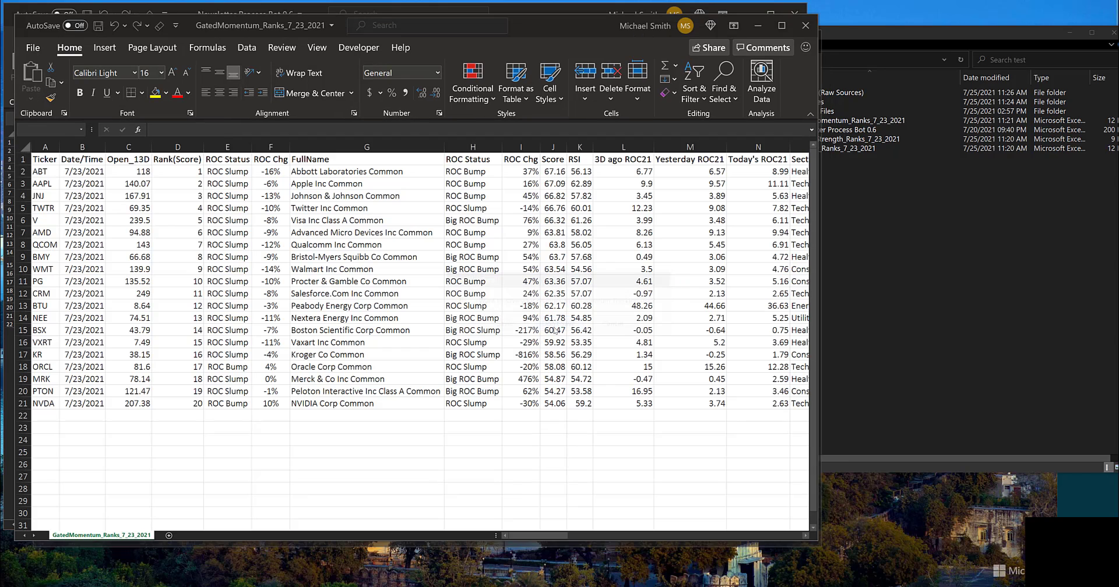
left_click(804, 24)
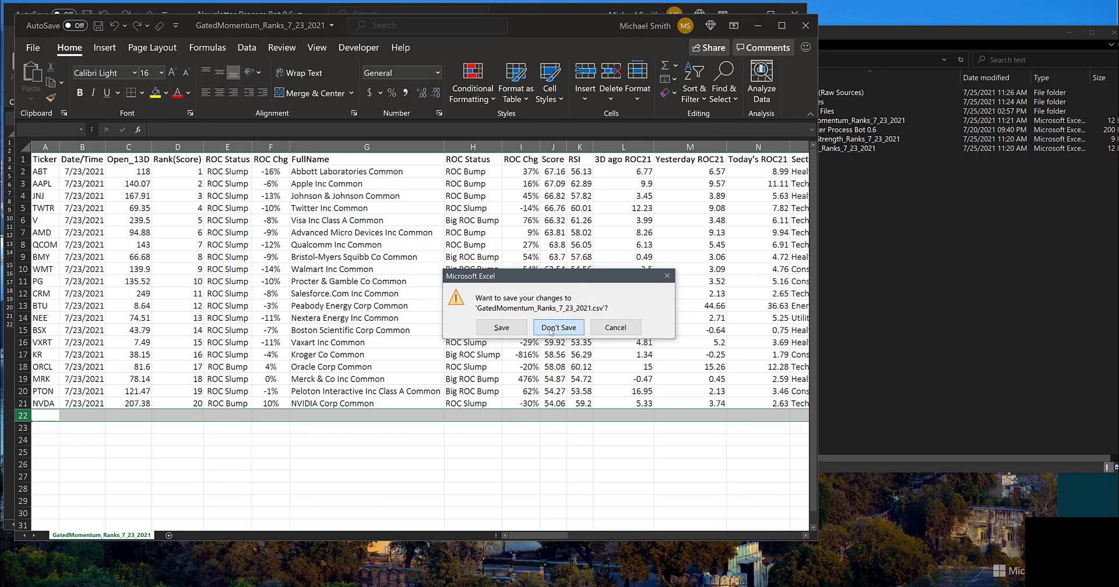
left_click(551, 330)
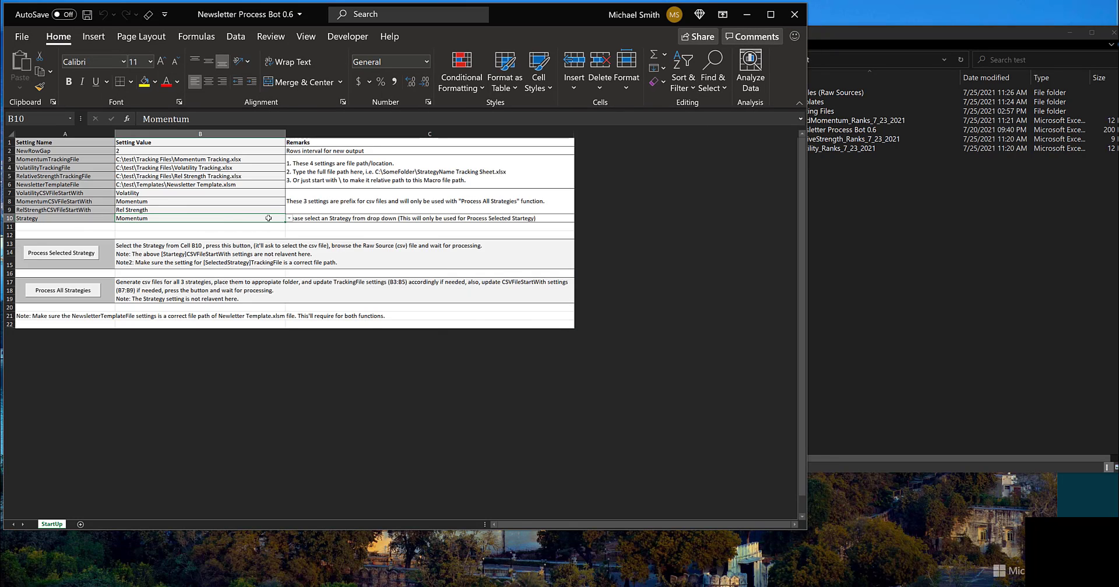
Step: Set the strategy to Mean Reversion, process the selected strategy with RelativeStrength_Ranks_7_23_2021 from the test folder, and end the macro at its run-time error
left_click(290, 220)
left_click(163, 237)
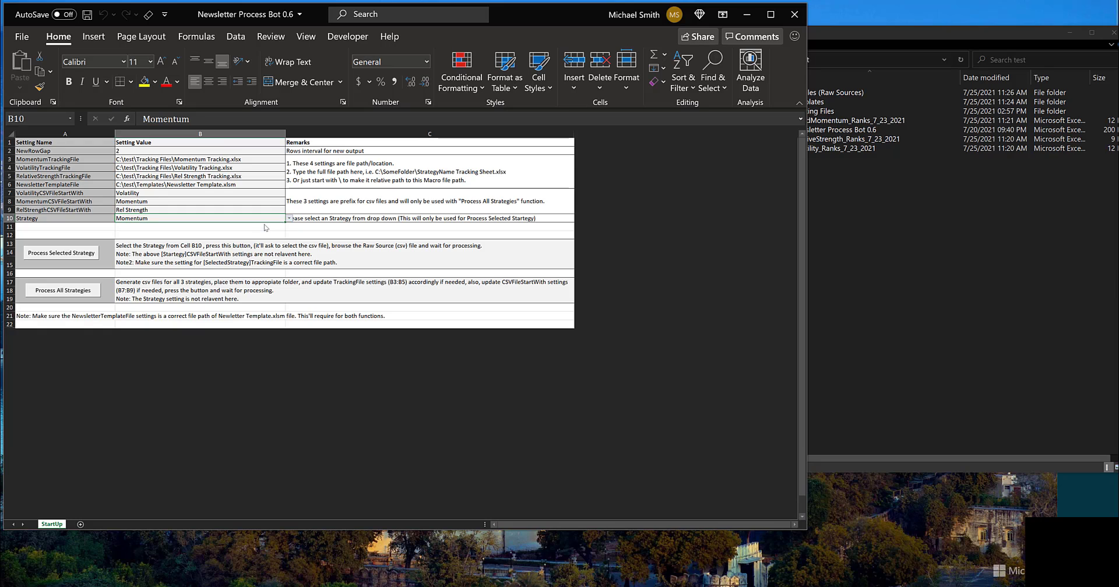
left_click(72, 255)
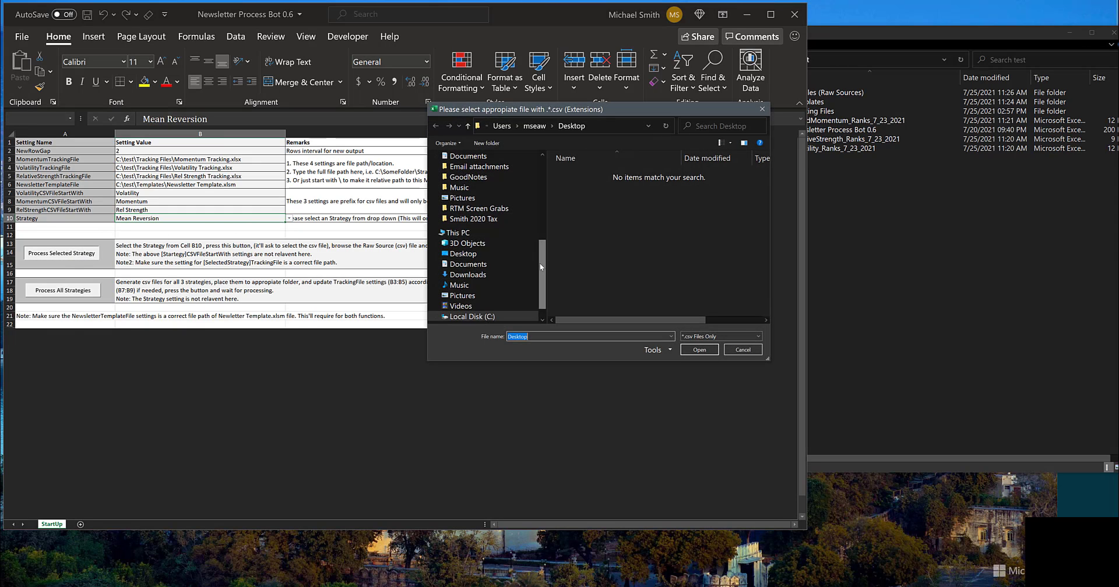
left_click_drag(541, 267, 540, 189)
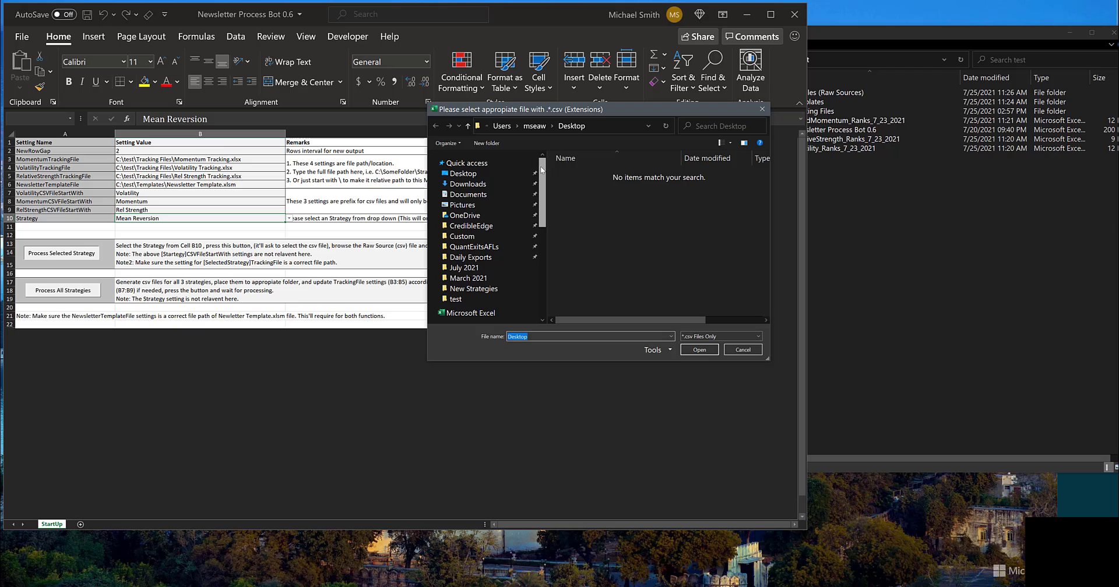
left_click(474, 300)
double_click(576, 208)
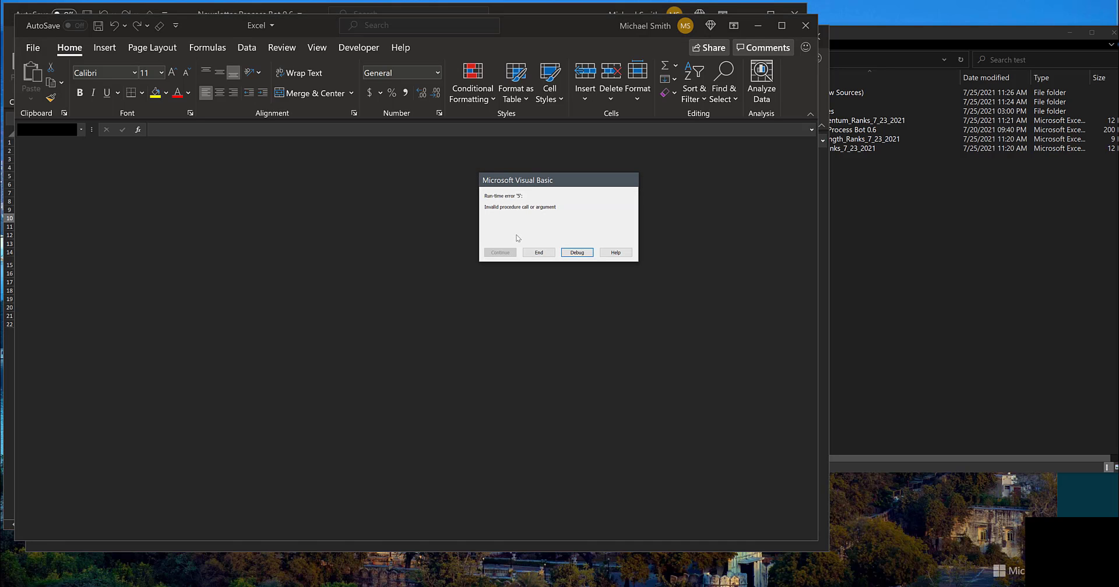
left_click(538, 253)
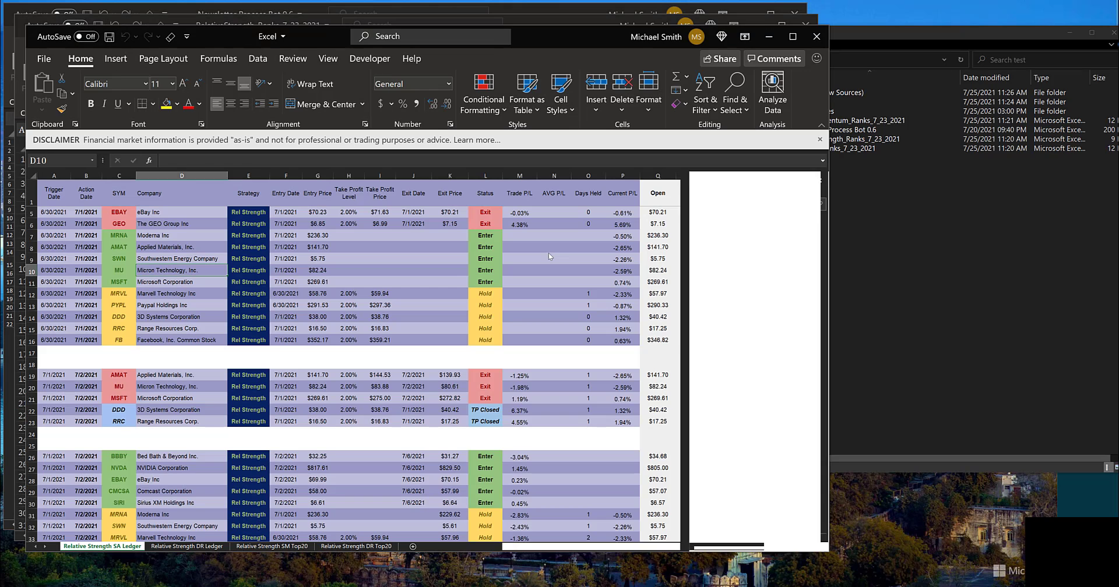
Step: Examine the newly added 7/26/2021 rows at the end of the Relative Strength SA Ledger and close the Rel Strength Tracking workbook
key("ctrl+End")
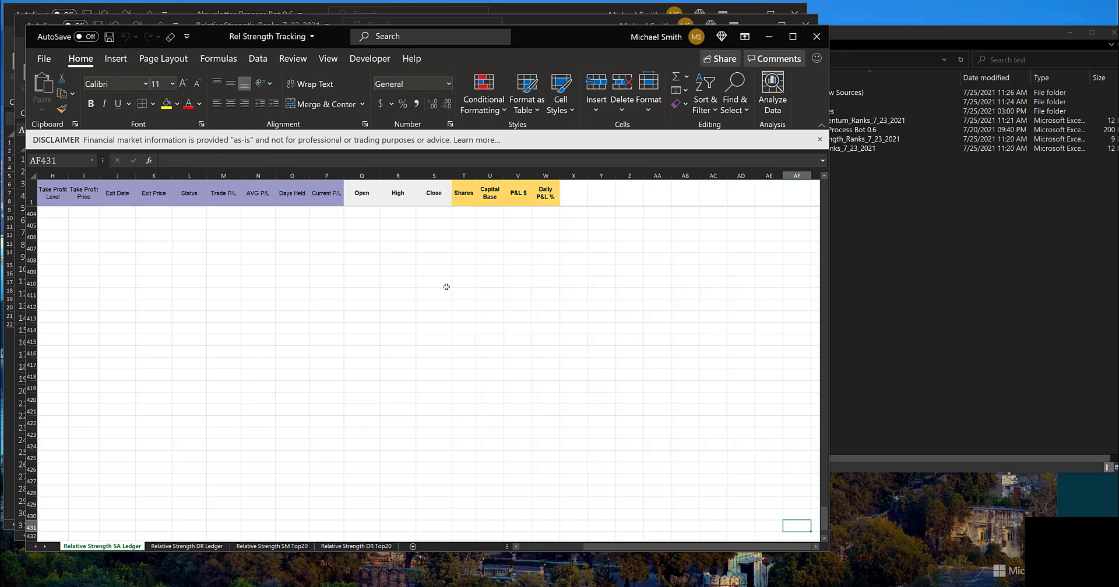
scroll(364, 297, "up", 20)
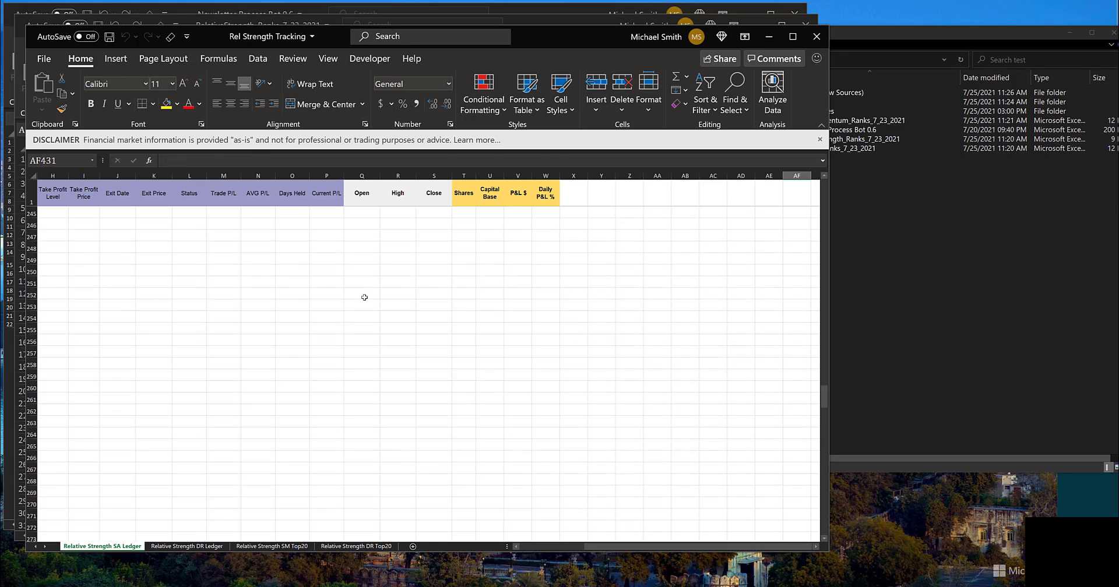
scroll(365, 297, "up", 3)
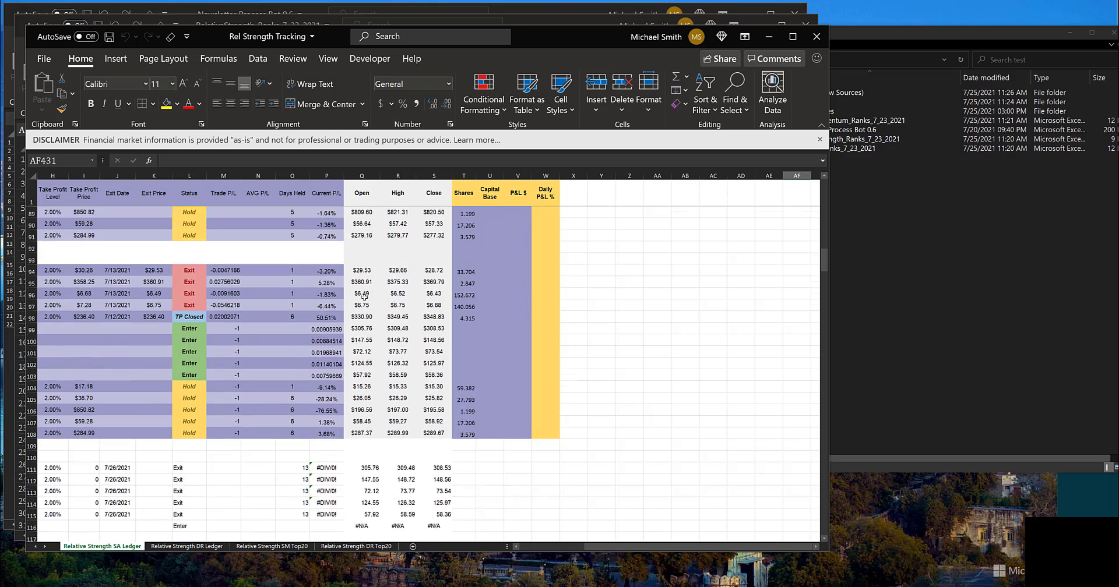
scroll(335, 473, "left", 5)
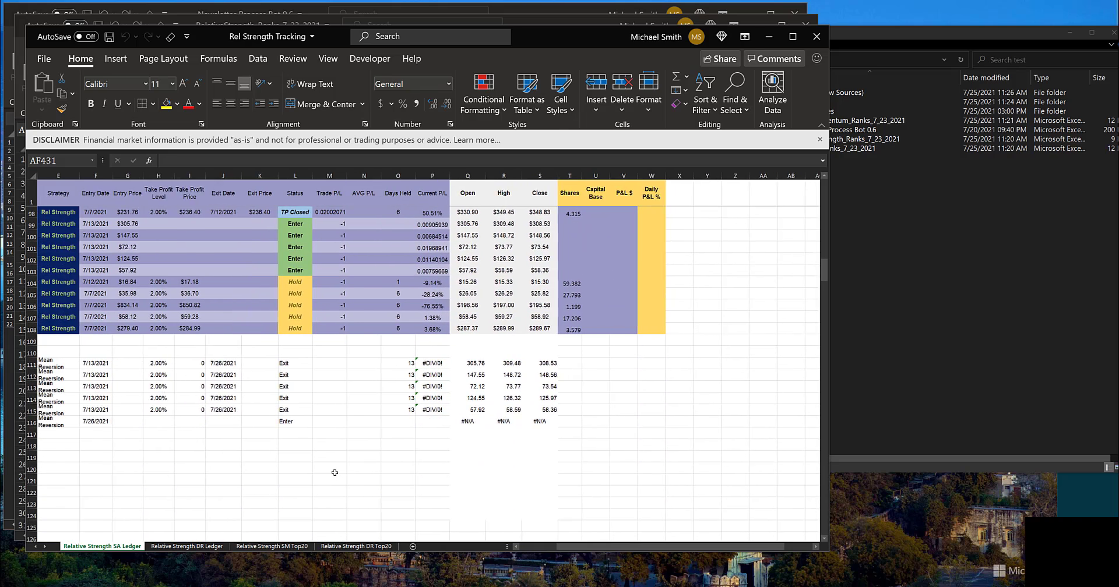
left_click_drag(50, 366, 55, 435)
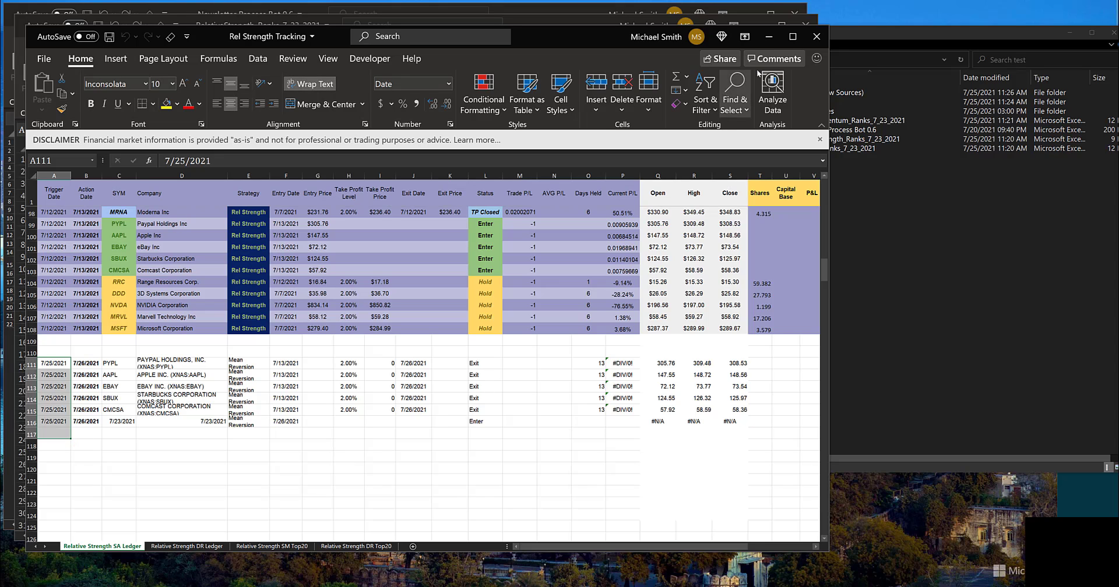
left_click(816, 36)
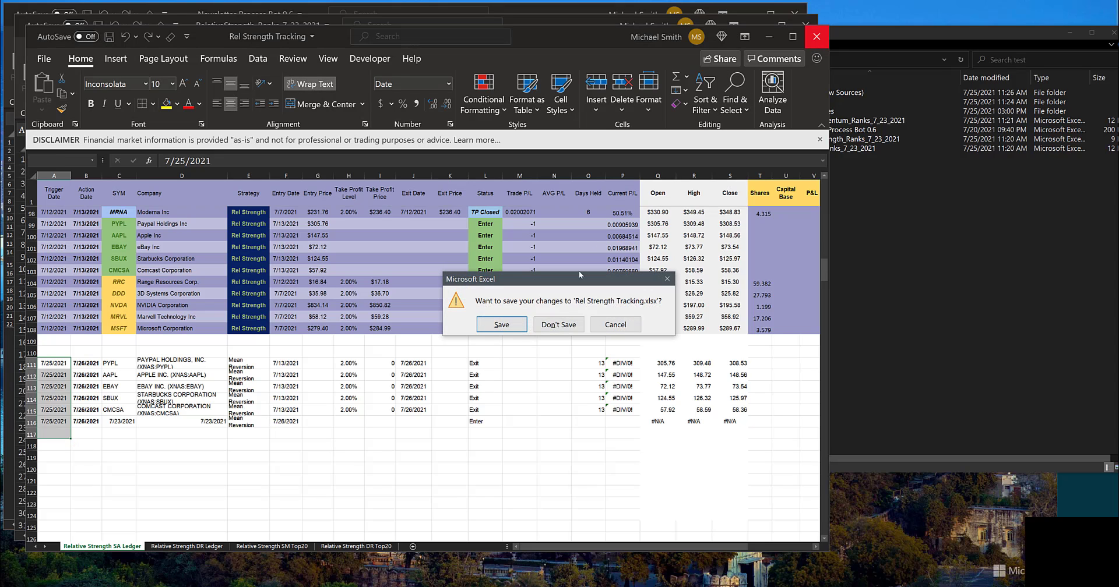